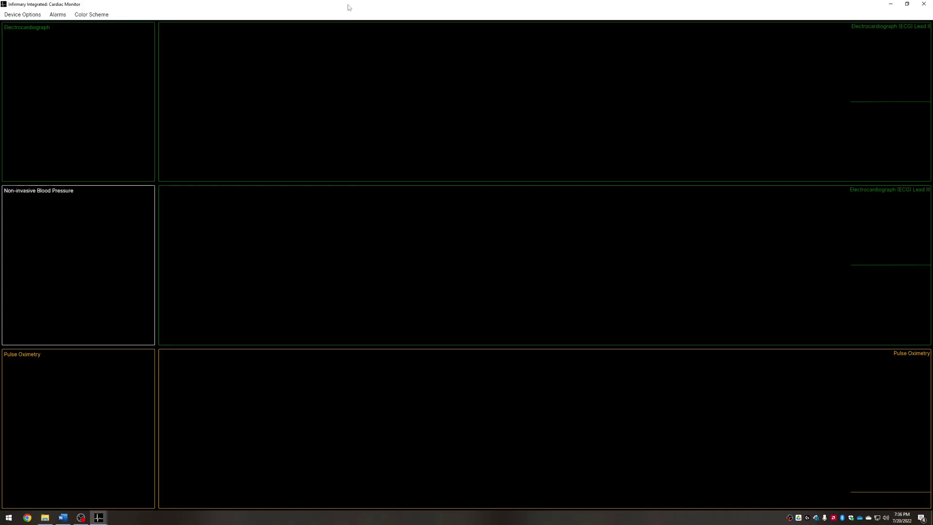
# Restore the Cardiac Monitor window from full screen, place it beside the Patient Editor and widen it to the screen edge.
pyautogui.doubleClick(642, 21)
pyautogui.moveTo(421, 135); pyautogui.dragTo(328, 136)
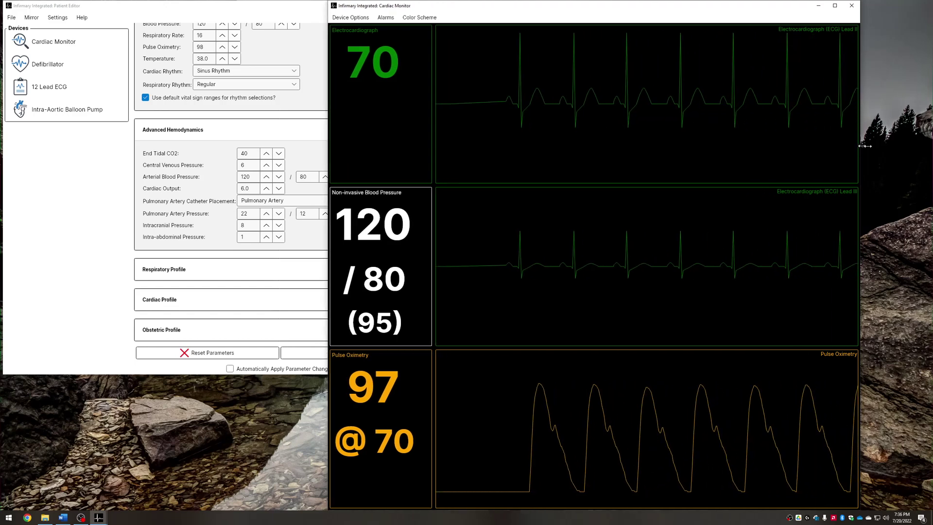
pyautogui.moveTo(861, 145); pyautogui.dragTo(928, 146)
# Add three more waveform tracings below the Pulse Oximetry tracing on the cardiac monitor.
pyautogui.rightClick(548, 394)
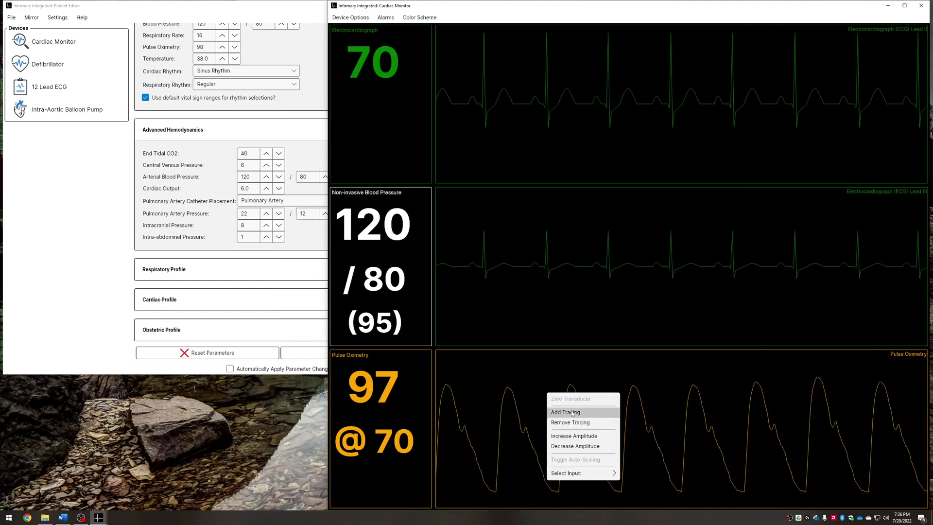
pyautogui.click(572, 413)
pyautogui.rightClick(568, 408)
pyautogui.click(575, 431)
pyautogui.rightClick(576, 432)
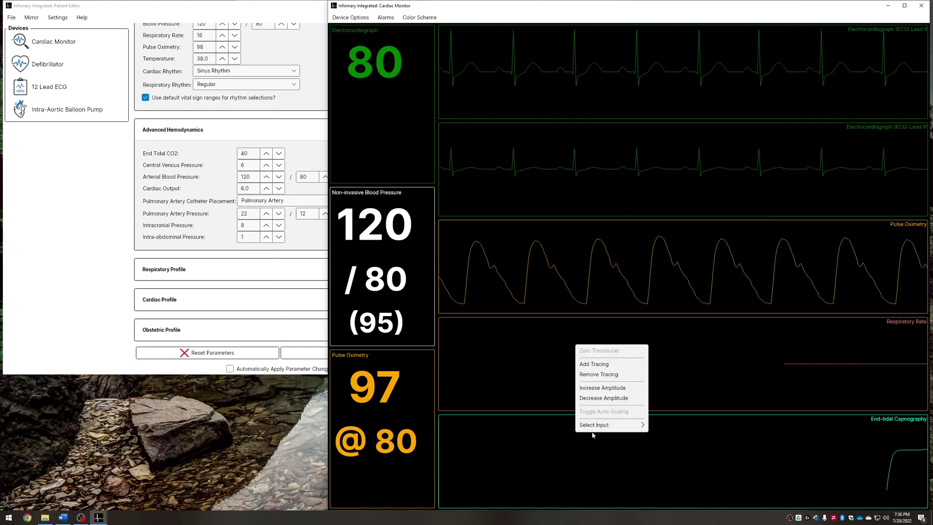
pyautogui.click(596, 364)
# Add three more numeric readouts below the Pulse Oximetry numeric on the cardiac monitor.
pyautogui.rightClick(384, 415)
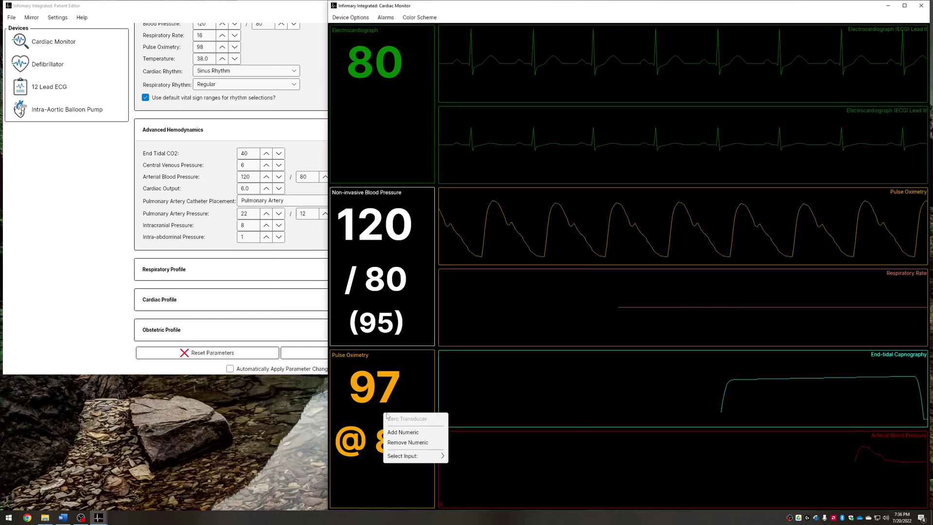
pyautogui.click(391, 432)
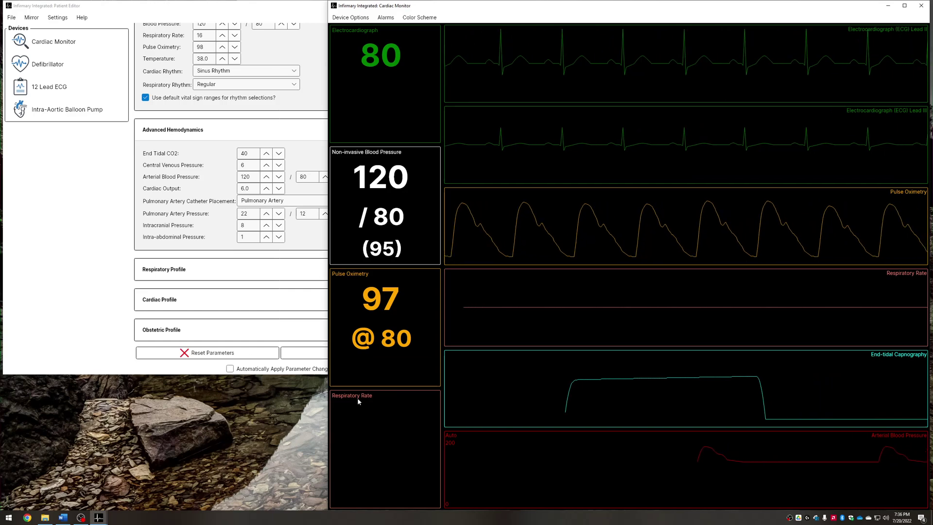
pyautogui.rightClick(357, 398)
pyautogui.click(382, 415)
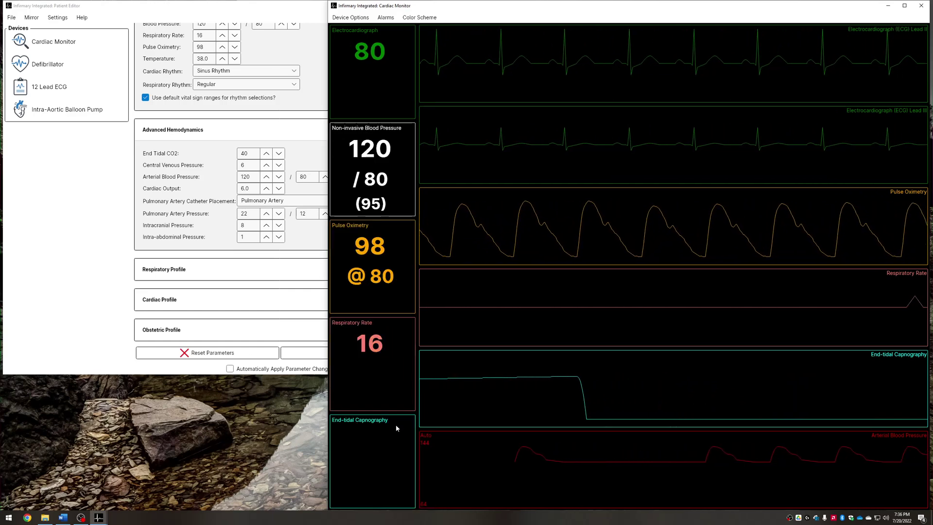
pyautogui.rightClick(360, 419)
pyautogui.click(400, 440)
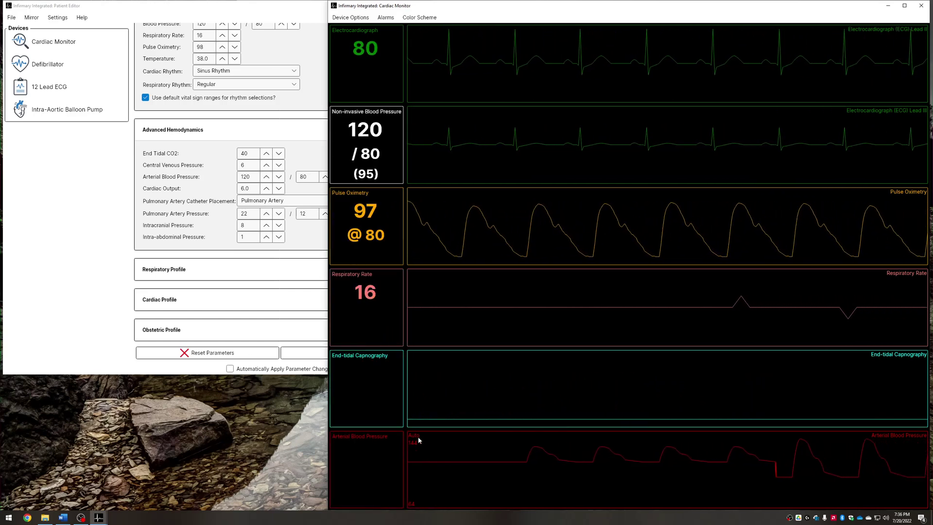
# Switch the Arterial Blood Pressure tracing to Intracranial Pressure and the End-tidal Capnography tracing to Pulmonary Artery Pressure.
pyautogui.rightClick(555, 454)
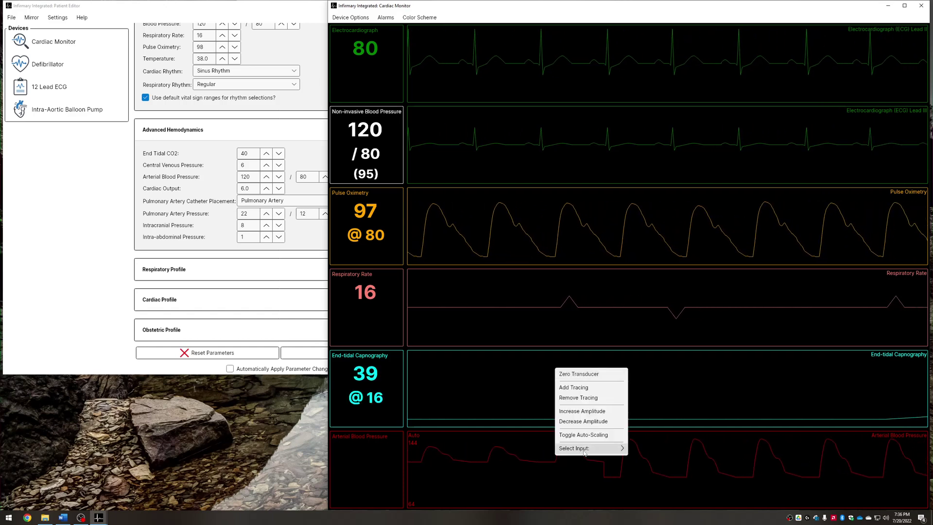
pyautogui.moveTo(583, 453)
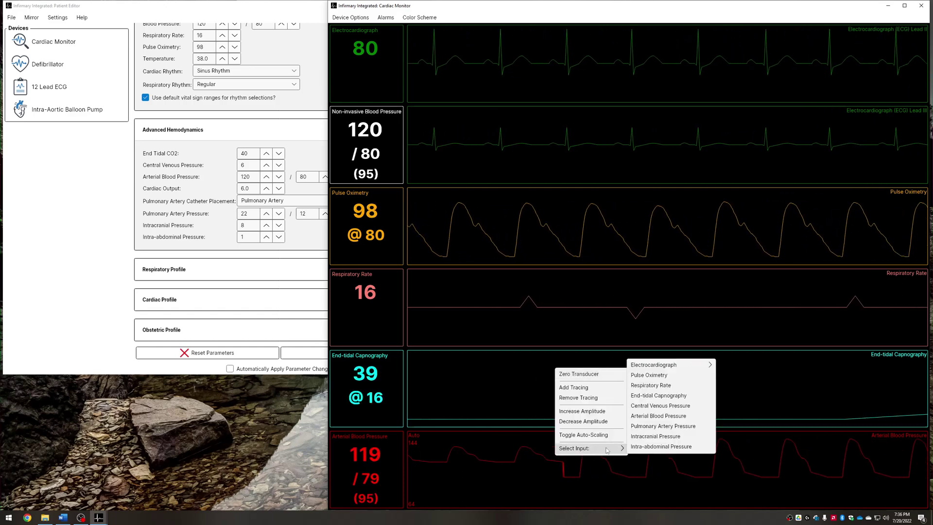
pyautogui.click(666, 437)
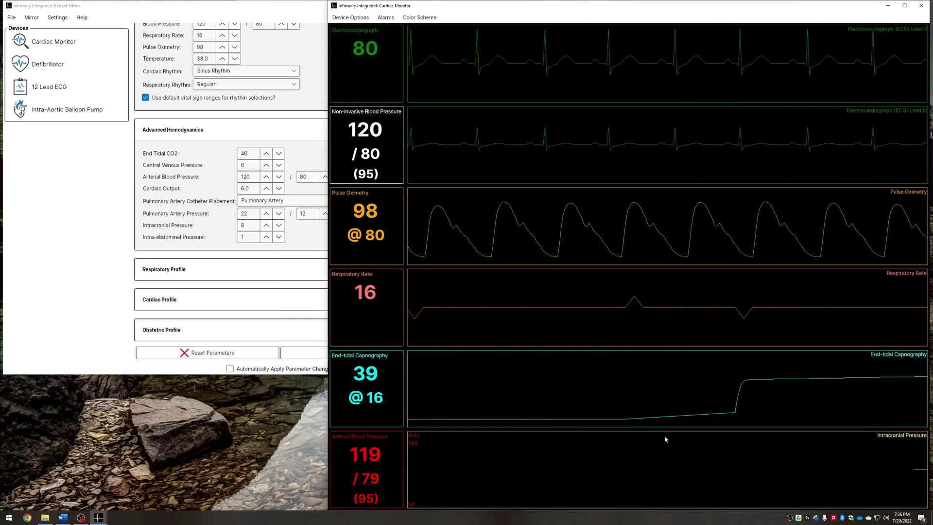
pyautogui.rightClick(645, 382)
pyautogui.moveTo(690, 466)
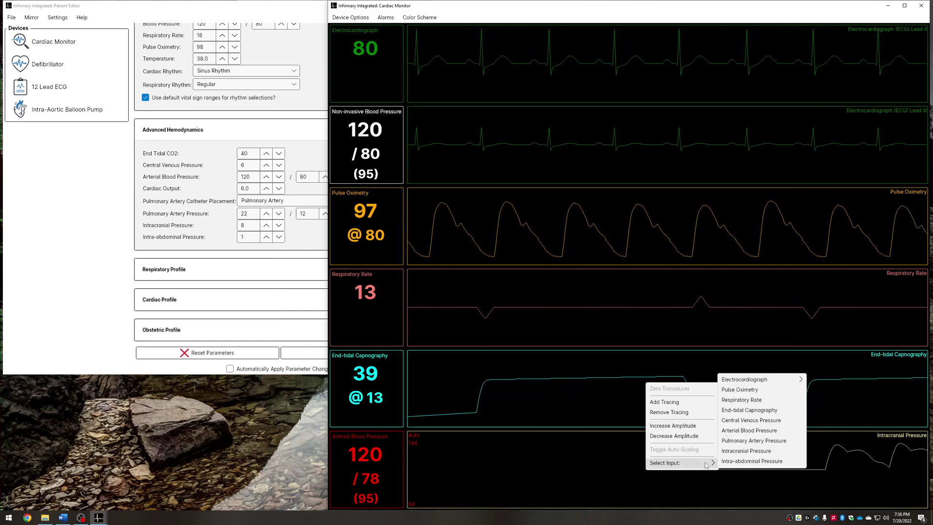
pyautogui.click(756, 440)
# Switch the Respiratory Rate tracing's input to Central Venous Pressure.
pyautogui.rightClick(548, 312)
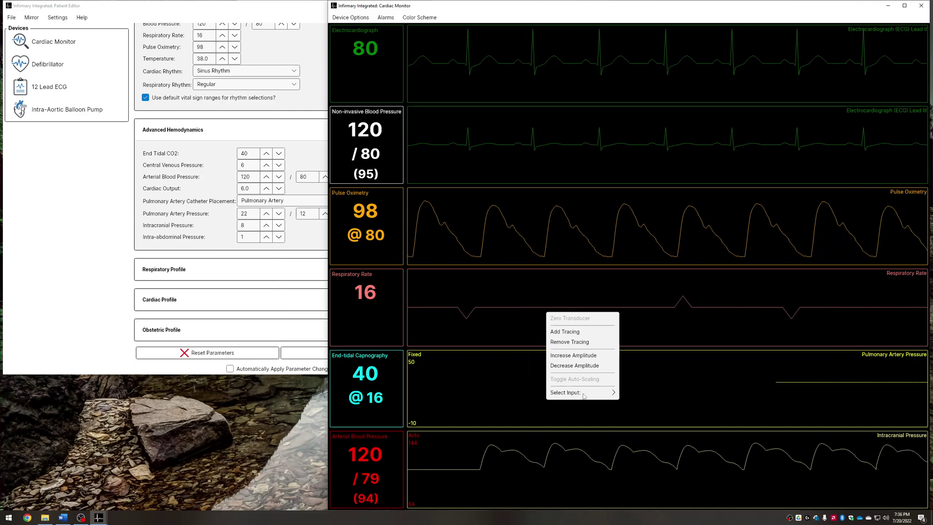
pyautogui.moveTo(585, 393)
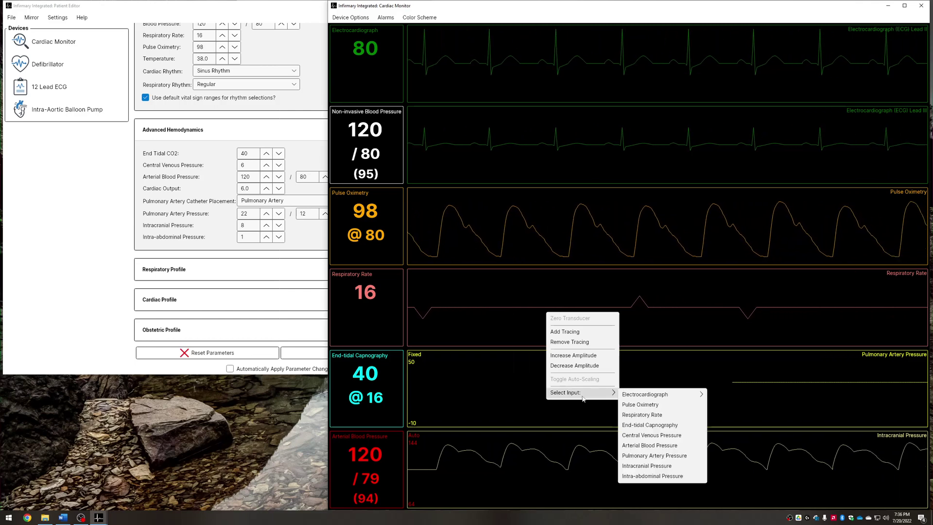
pyautogui.click(673, 436)
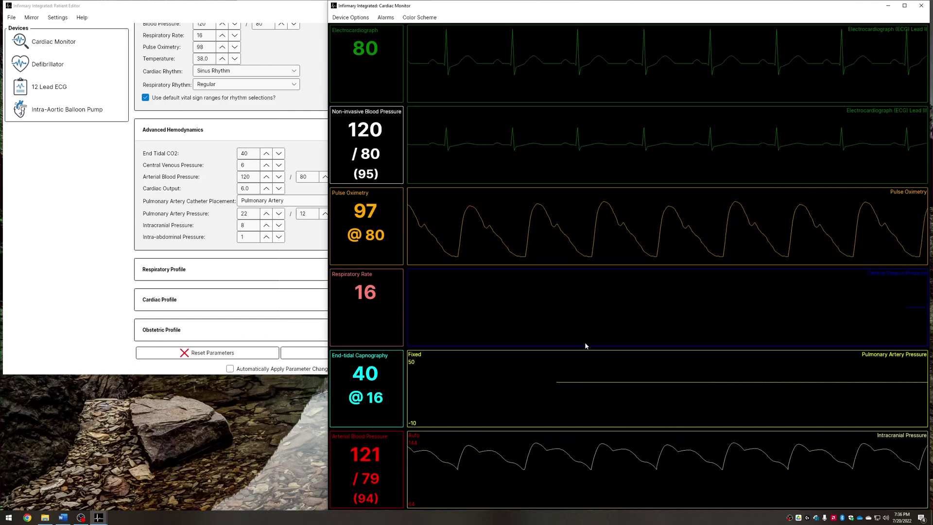
pyautogui.rightClick(525, 69)
pyautogui.moveTo(579, 148)
pyautogui.moveTo(618, 155)
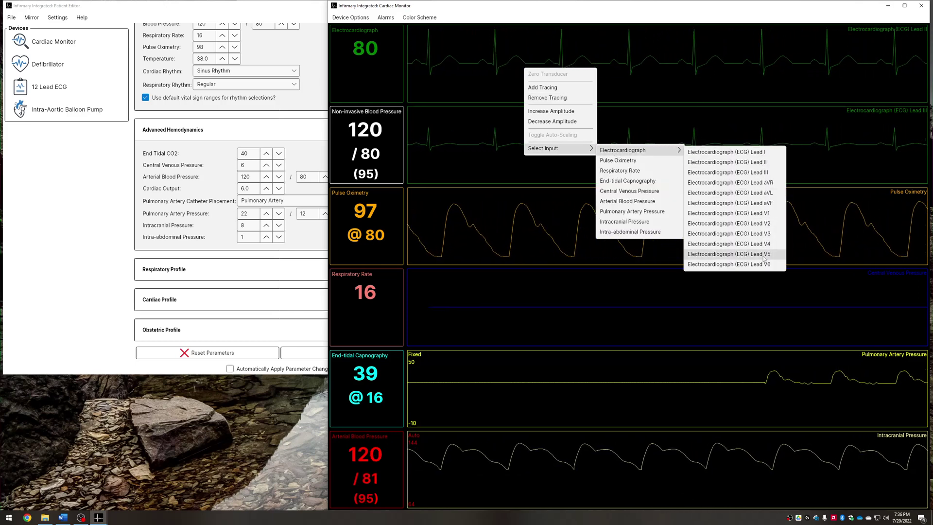
pyautogui.click(672, 9)
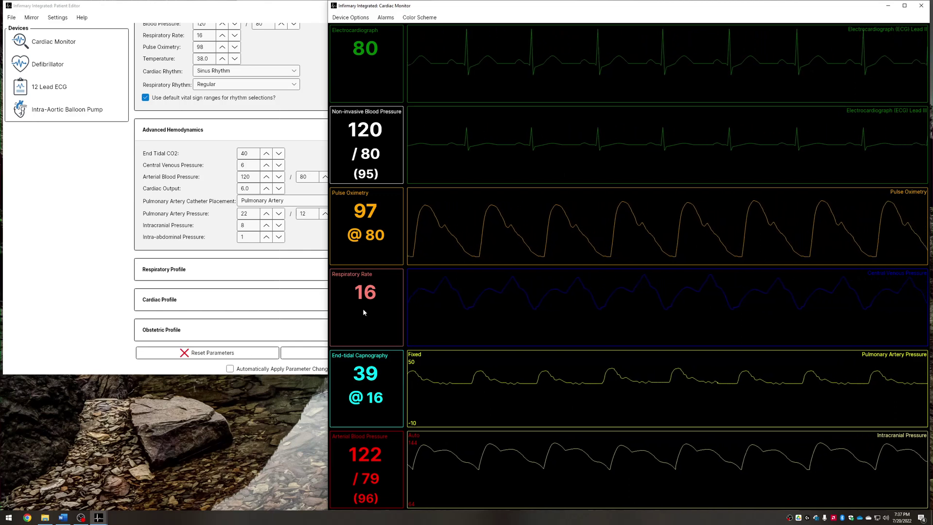
# Change the Respiratory Rate numeric to Central Venous Pressure and zero its transducer.
pyautogui.rightClick(365, 291)
pyautogui.moveTo(389, 334)
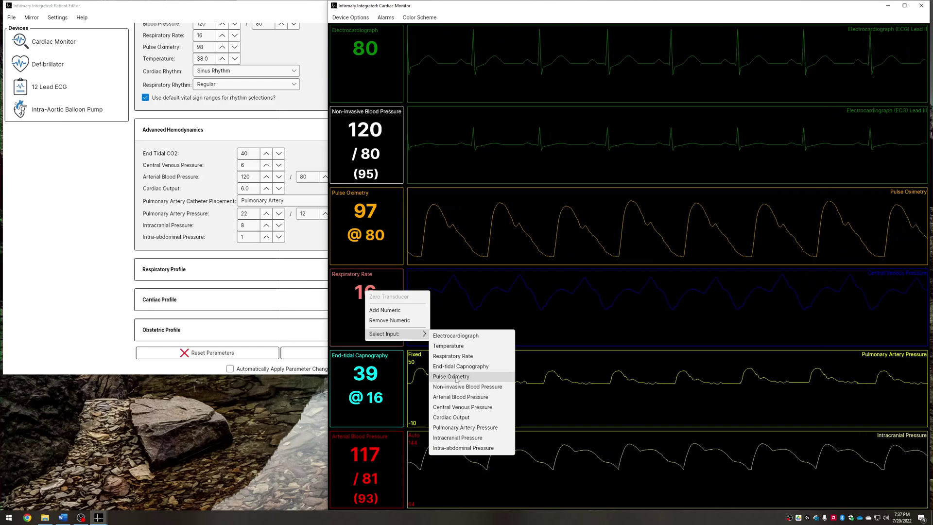
pyautogui.click(462, 407)
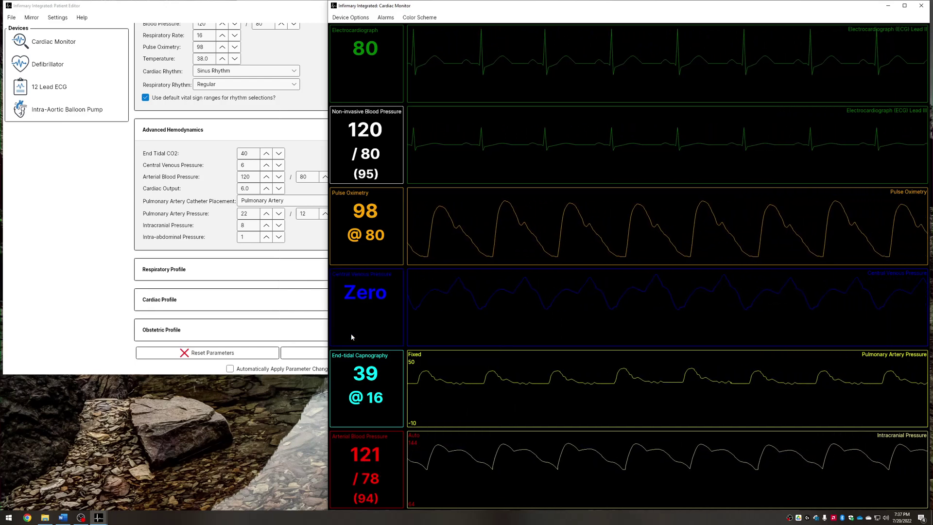
pyautogui.rightClick(373, 292)
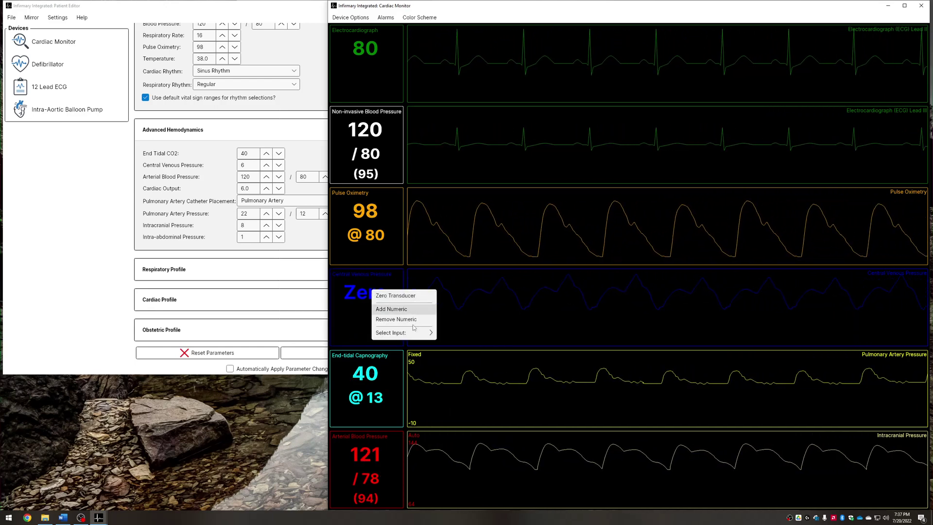
pyautogui.click(406, 296)
# Change the End-tidal Capnography numeric to Pulmonary Artery Pressure and zero its transducer.
pyautogui.rightClick(376, 383)
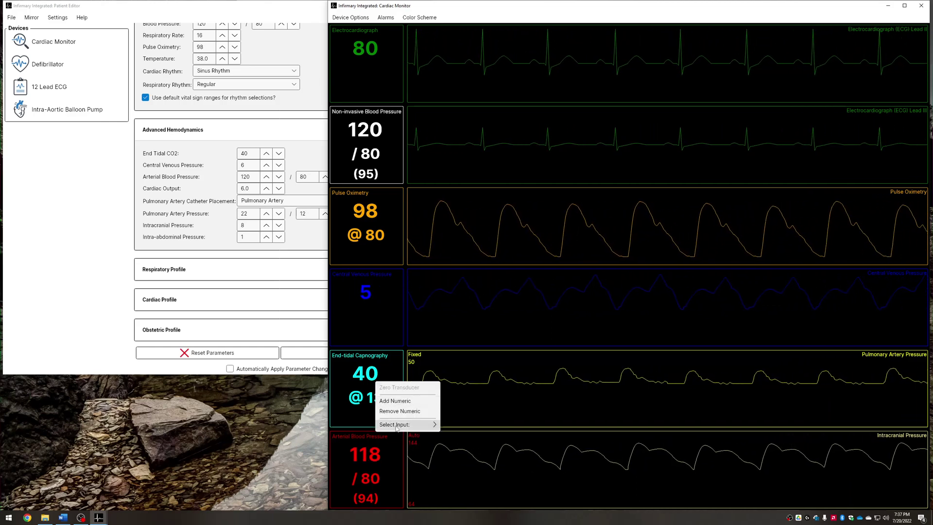
pyautogui.moveTo(396, 426)
pyautogui.click(484, 402)
pyautogui.rightClick(362, 376)
pyautogui.moveTo(396, 419)
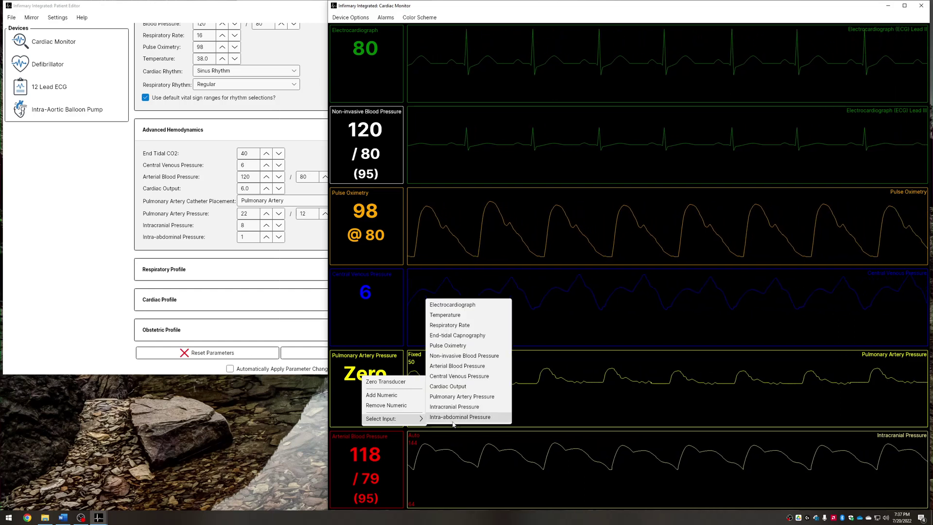
pyautogui.click(388, 382)
# Change the Arterial Blood Pressure numeric to Intracranial Pressure and zero its transducer.
pyautogui.rightClick(369, 453)
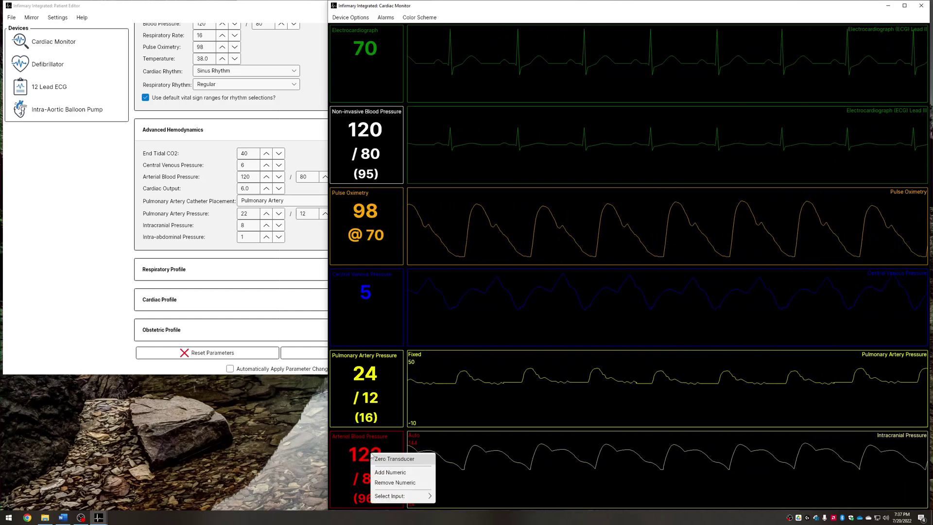
pyautogui.moveTo(398, 497)
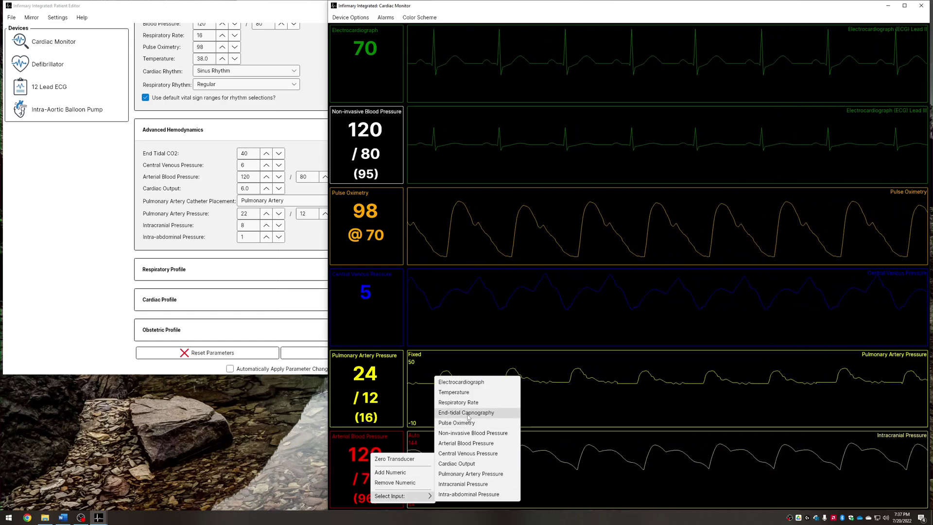
pyautogui.click(478, 483)
pyautogui.rightClick(361, 454)
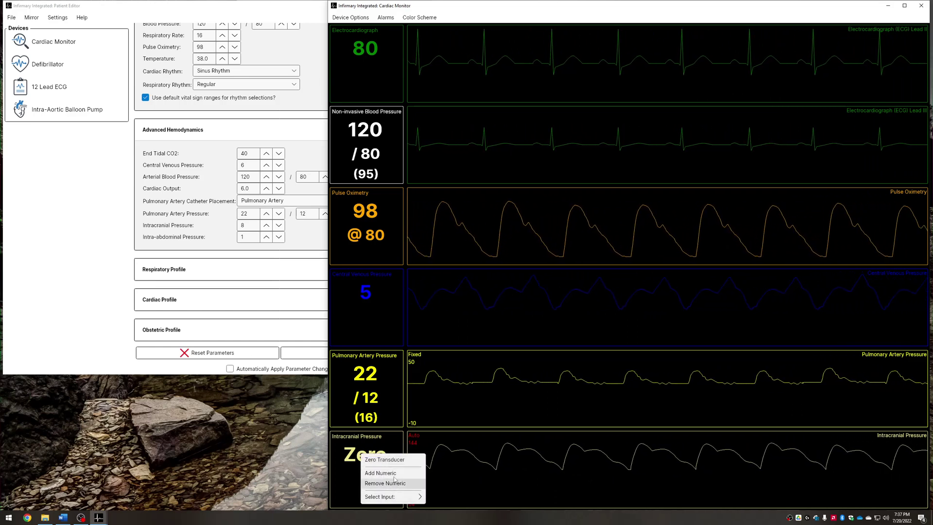
pyautogui.click(388, 459)
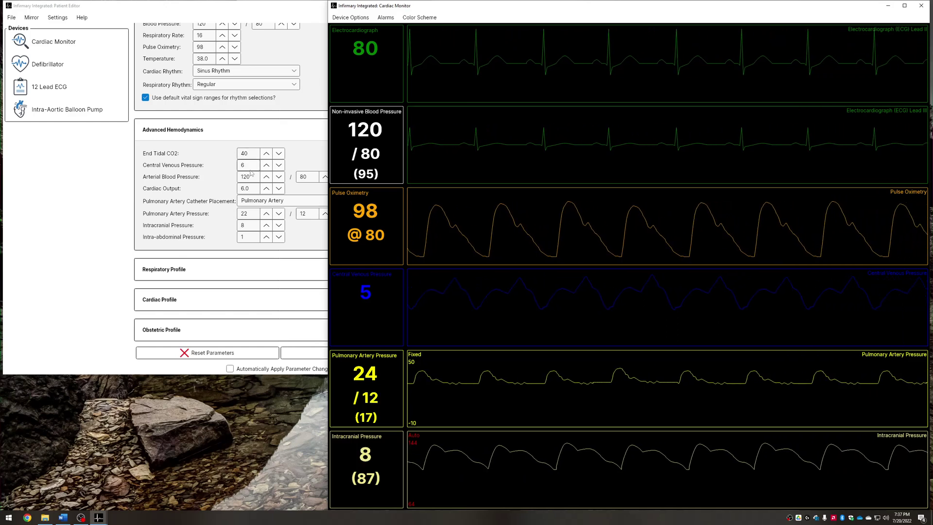
# Bring the Patient Editor to the front and expand its Cardiac Profile section.
pyautogui.click(80, 170)
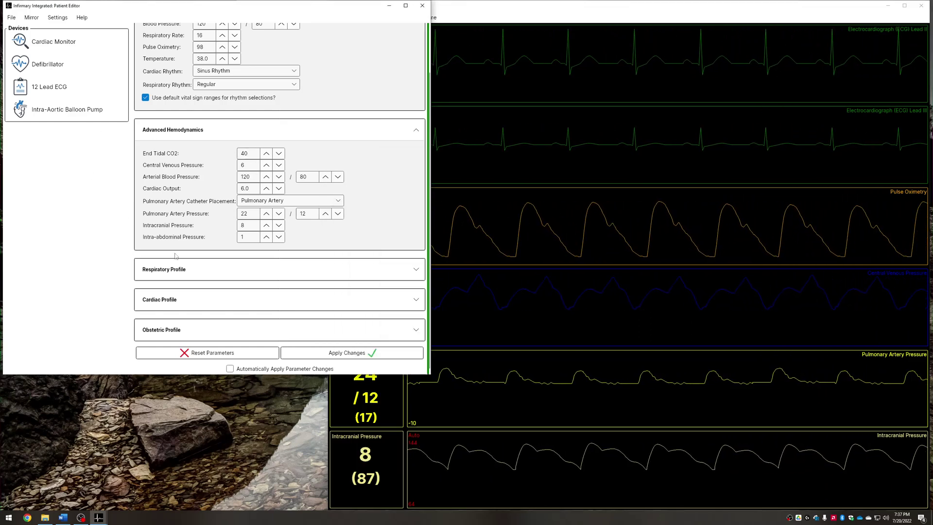
pyautogui.click(222, 301)
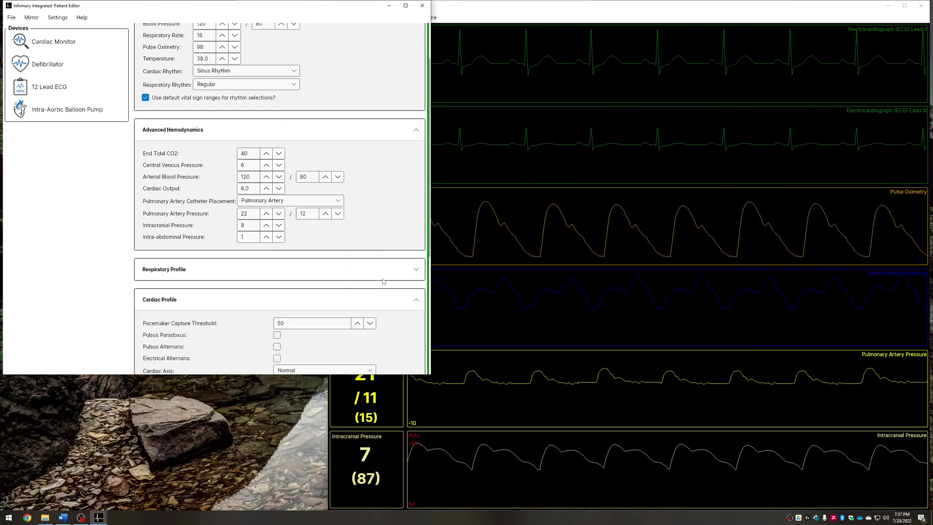
pyautogui.scroll(-3, 383, 281)
pyautogui.scroll(1, 318, 173)
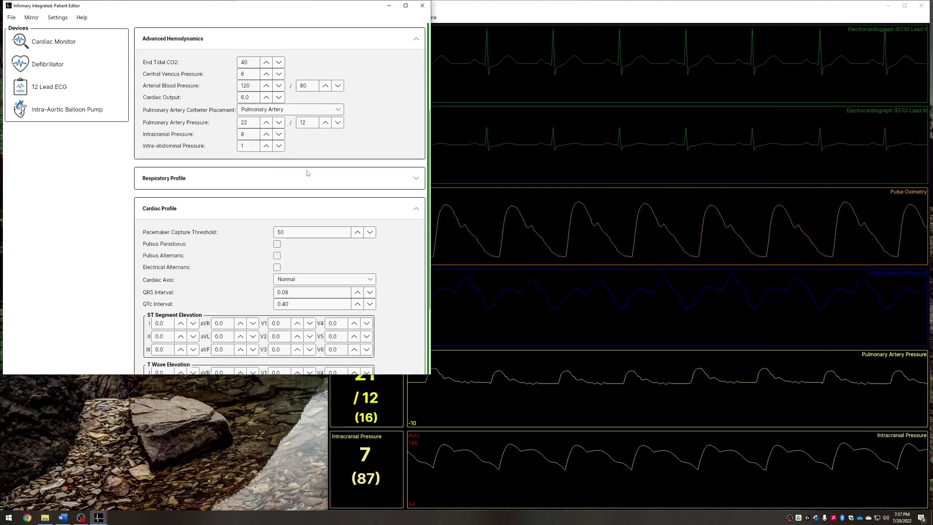
# Set the patient's Central Venous Pressure to 8 under Advanced Hemodynamics and apply the changes.
pyautogui.scroll(1, 310, 174)
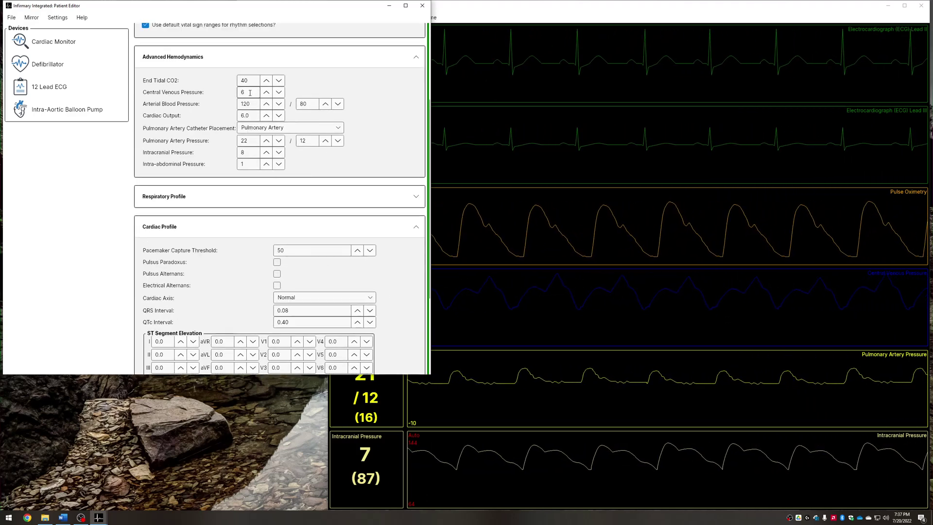
pyautogui.click(266, 92)
pyautogui.click(266, 91)
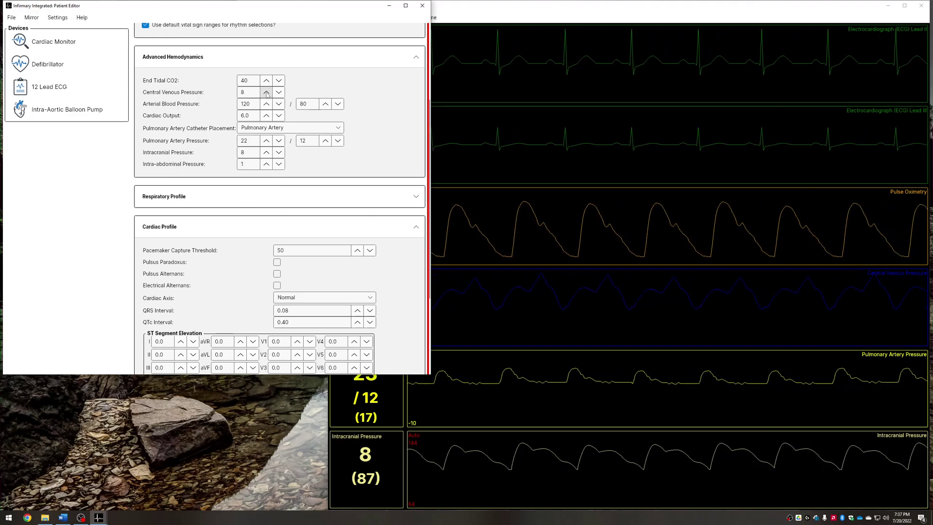
pyautogui.scroll(-5, 328, 126)
pyautogui.click(347, 353)
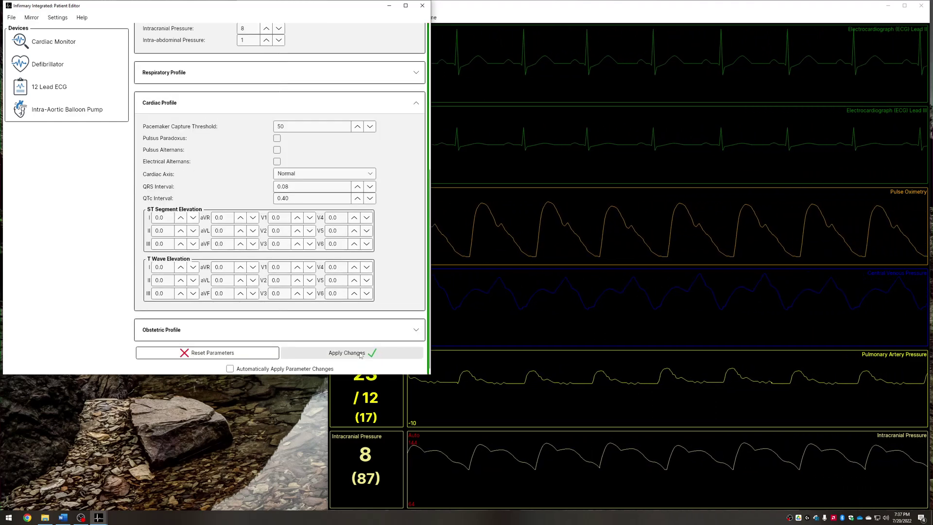
# Move the Patient Editor clear of the cardiac monitor and set the Pulmonary Artery Catheter Placement to Right Atrium.
pyautogui.moveTo(264, 10); pyautogui.dragTo(155, 40)
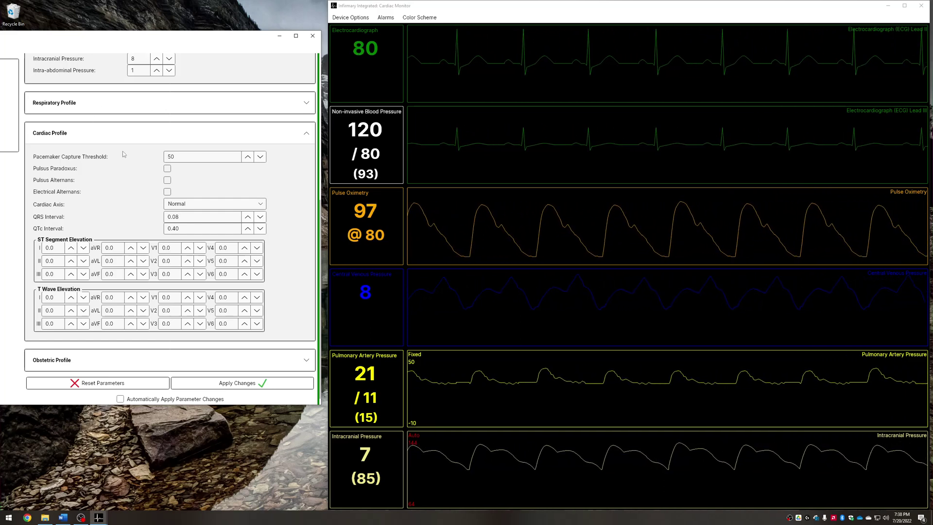
pyautogui.scroll(6, 117, 114)
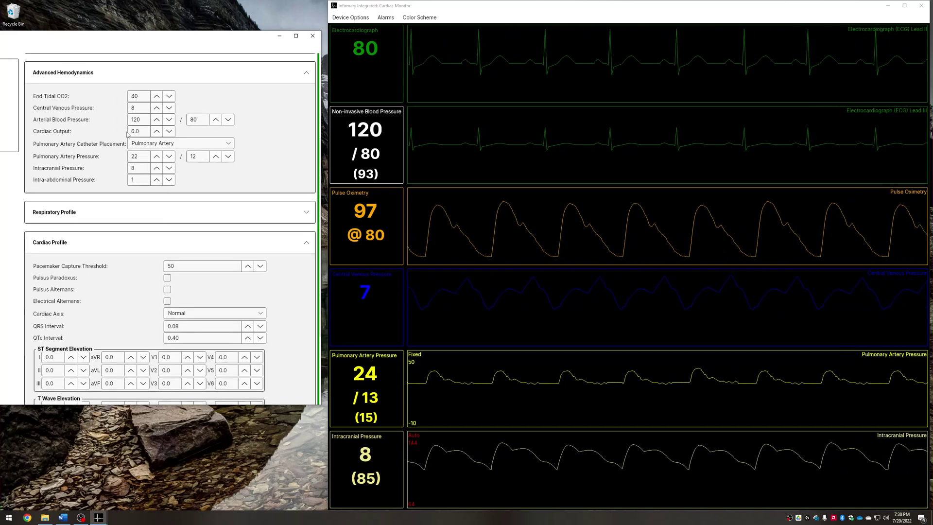
pyautogui.click(194, 180)
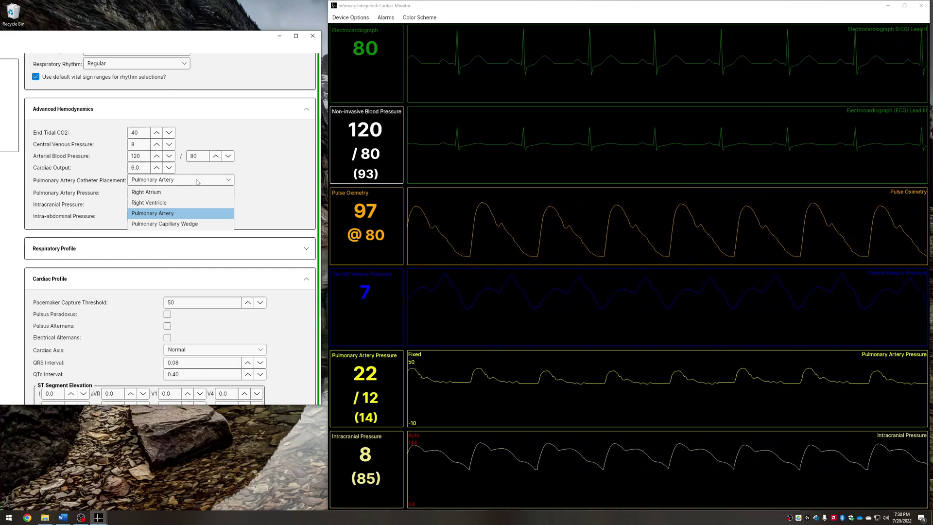
pyautogui.click(185, 192)
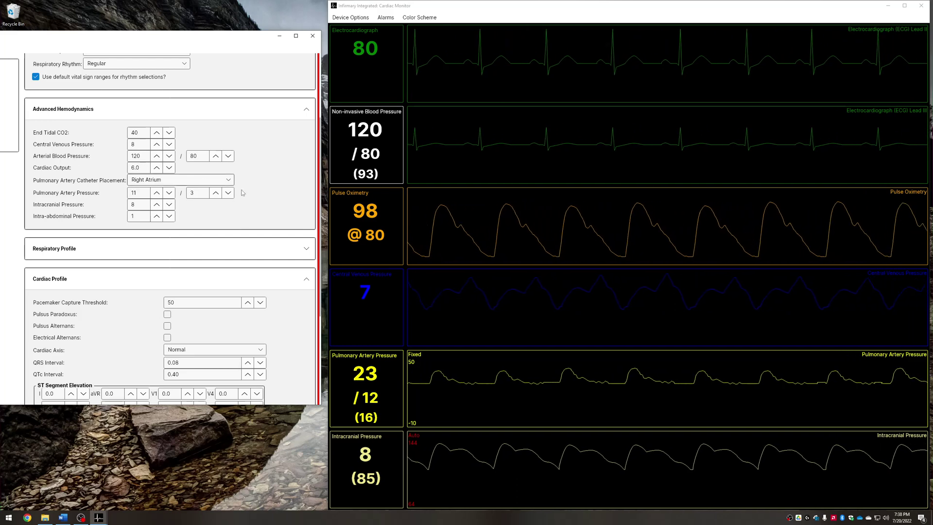
# Turn on automatic application of parameter changes for the patient and keep the Pulmonary Artery Catheter Placement at Right Atrium.
pyautogui.scroll(-5, 266, 240)
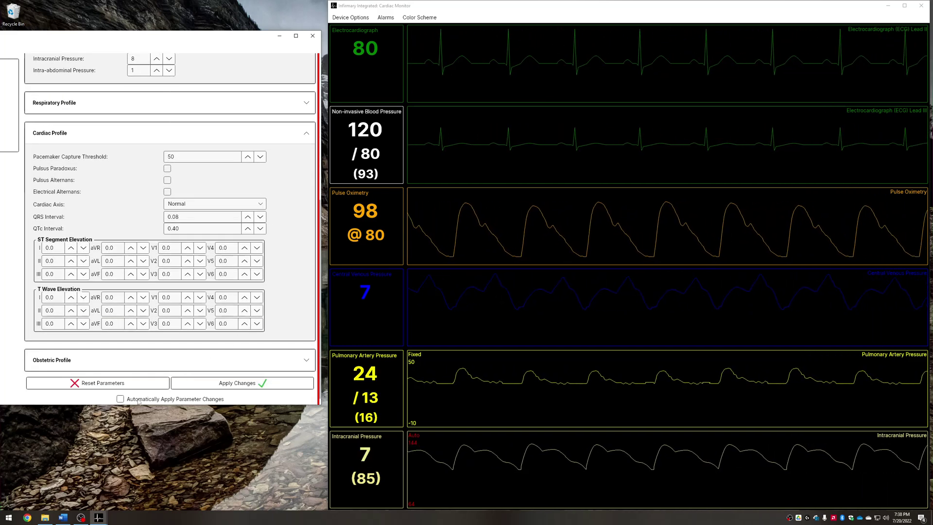
pyautogui.click(138, 400)
pyautogui.scroll(5, 275, 305)
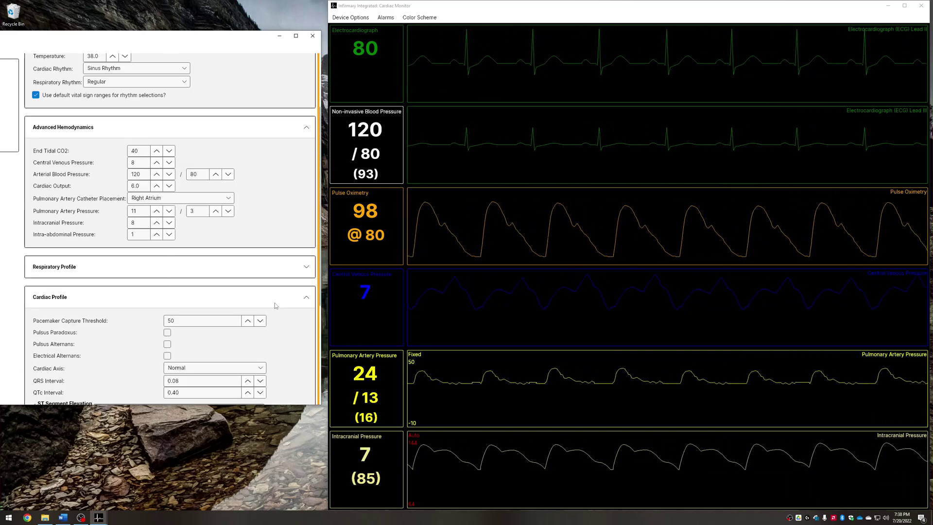
pyautogui.click(200, 200)
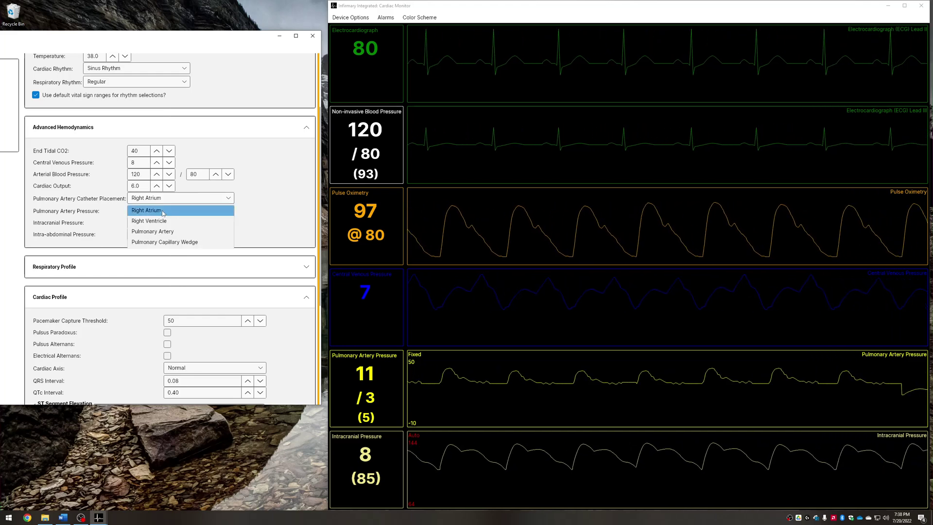
pyautogui.click(217, 213)
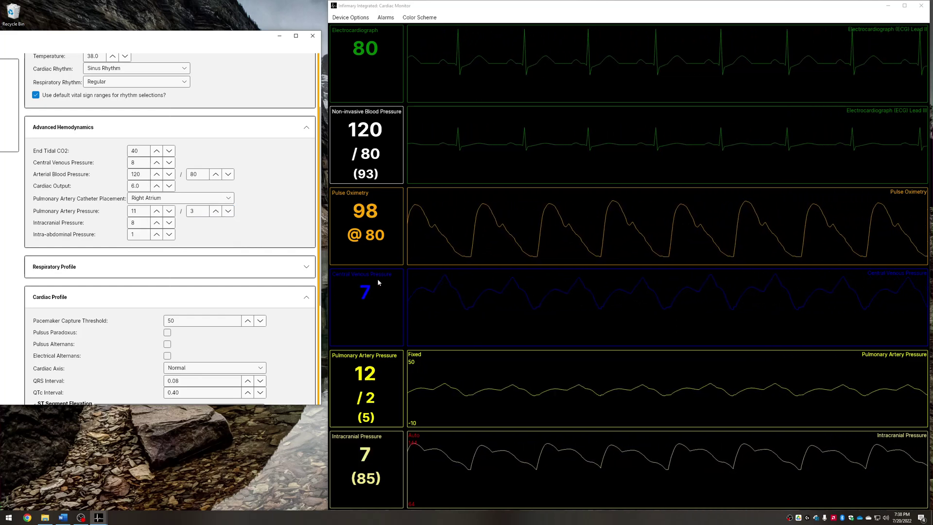
pyautogui.click(390, 17)
pyautogui.click(389, 31)
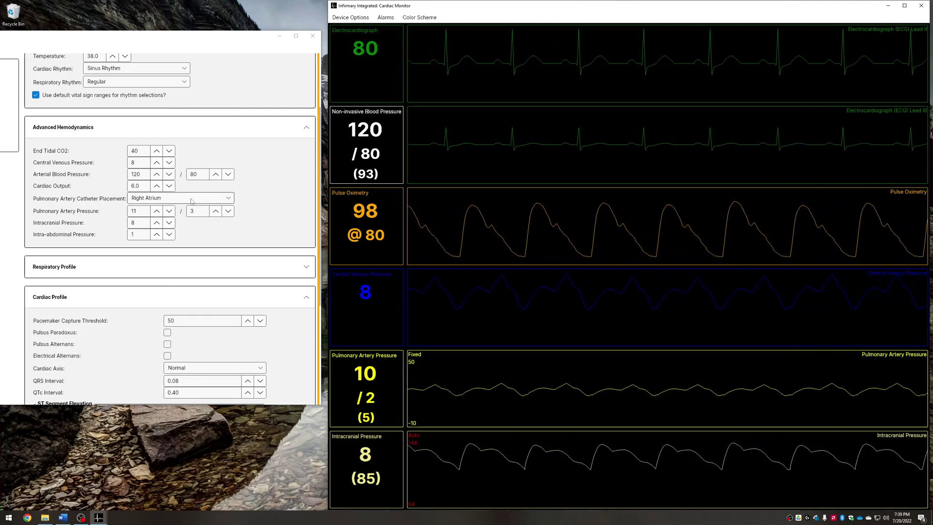
pyautogui.doubleClick(132, 234)
pyautogui.press('BackSpace')
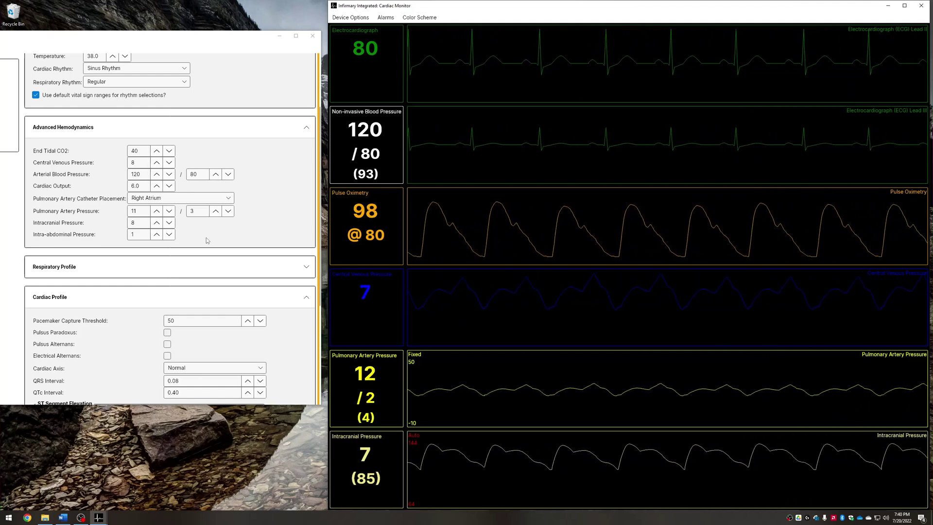
# Advance the Pulmonary Artery Catheter Placement through Right Ventricle to Pulmonary Artery.
pyautogui.click(174, 199)
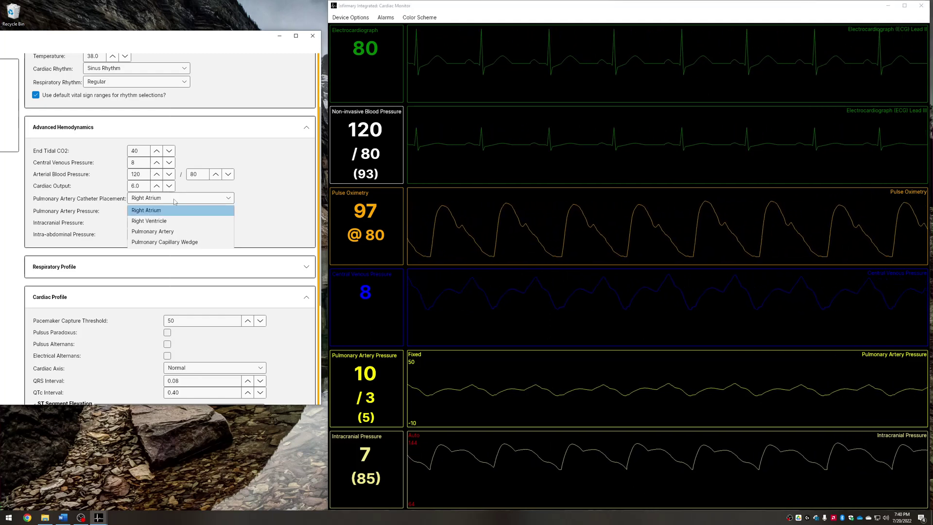
pyautogui.click(157, 222)
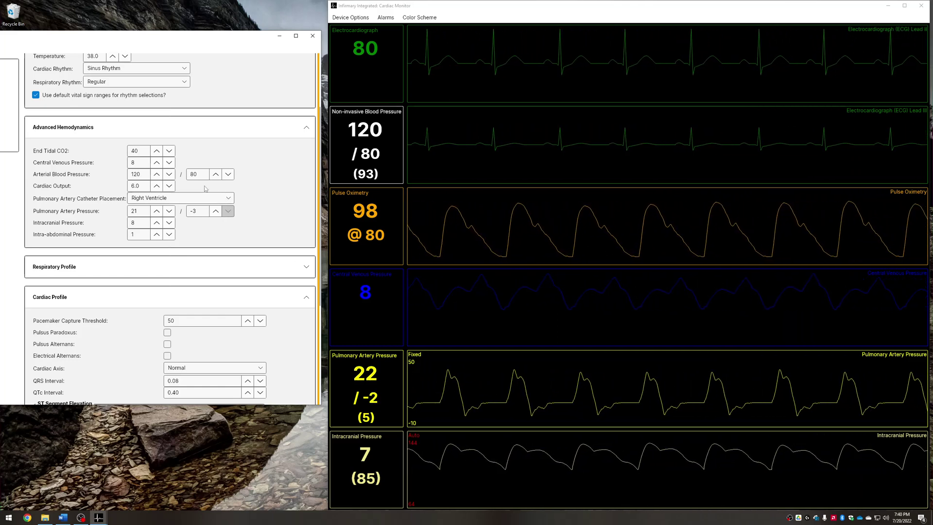
pyautogui.click(175, 197)
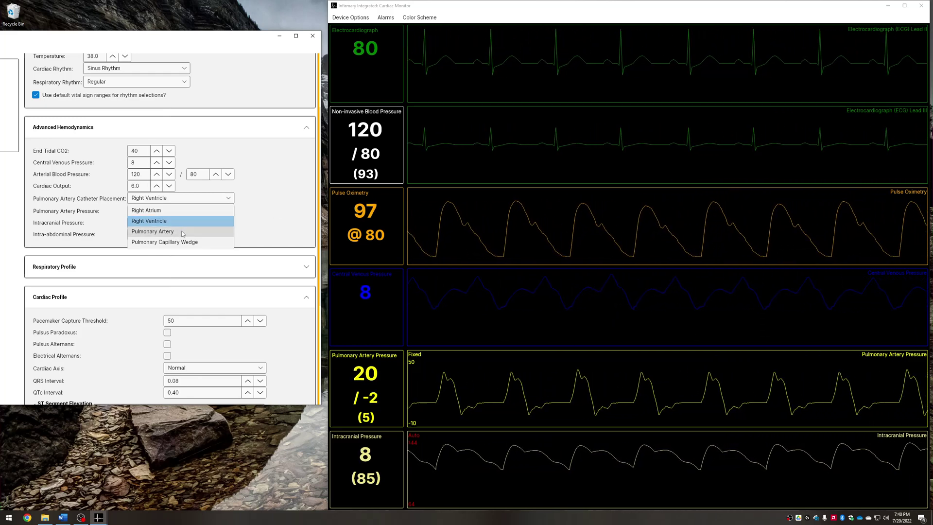
pyautogui.click(156, 231)
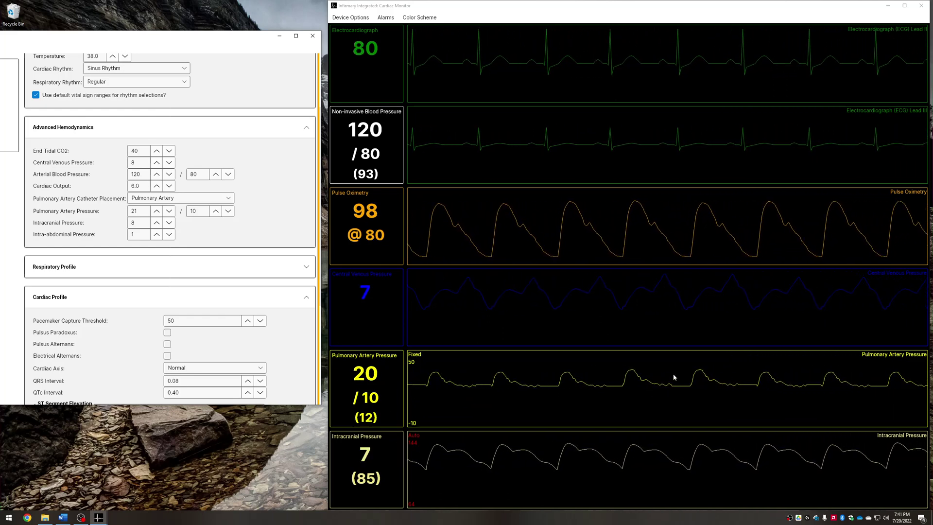
# Switch the Pulmonary Artery Pressure tracing on the cardiac monitor from fixed scaling to auto-scaling.
pyautogui.rightClick(657, 387)
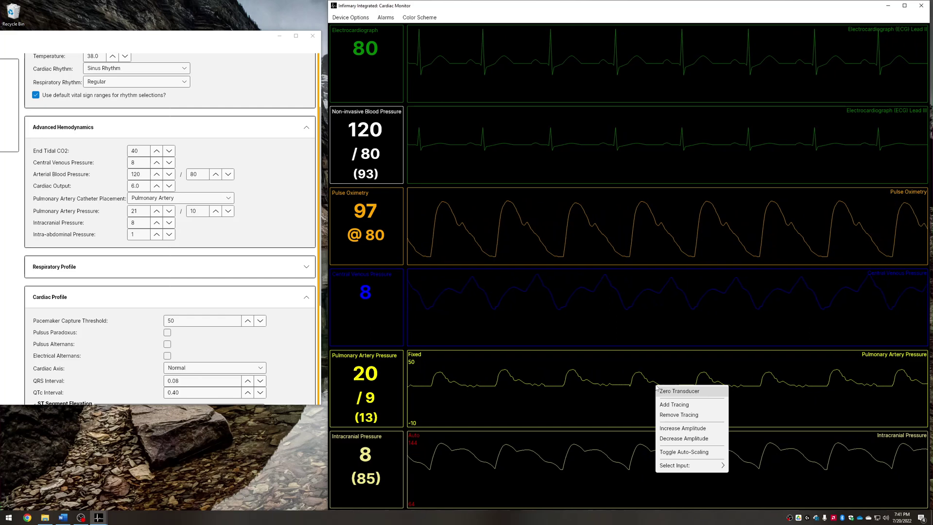
pyautogui.click(688, 453)
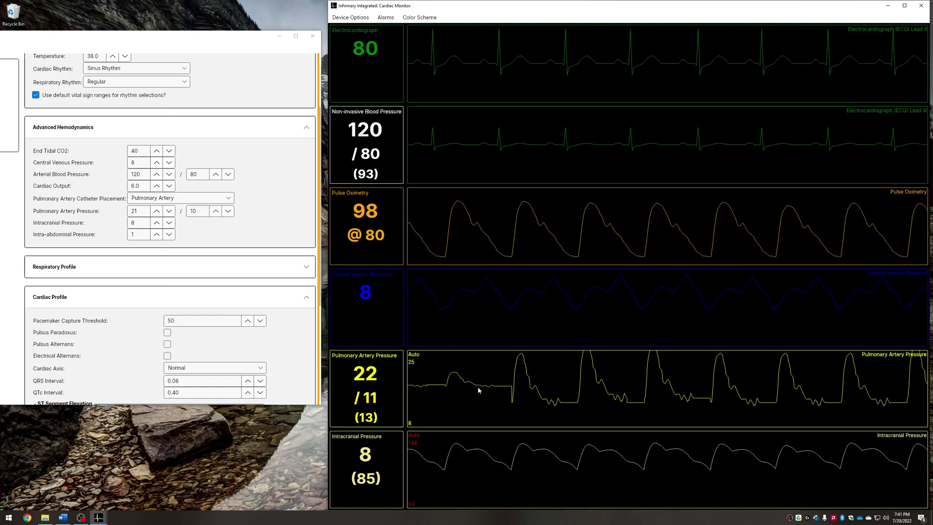
pyautogui.rightClick(588, 396)
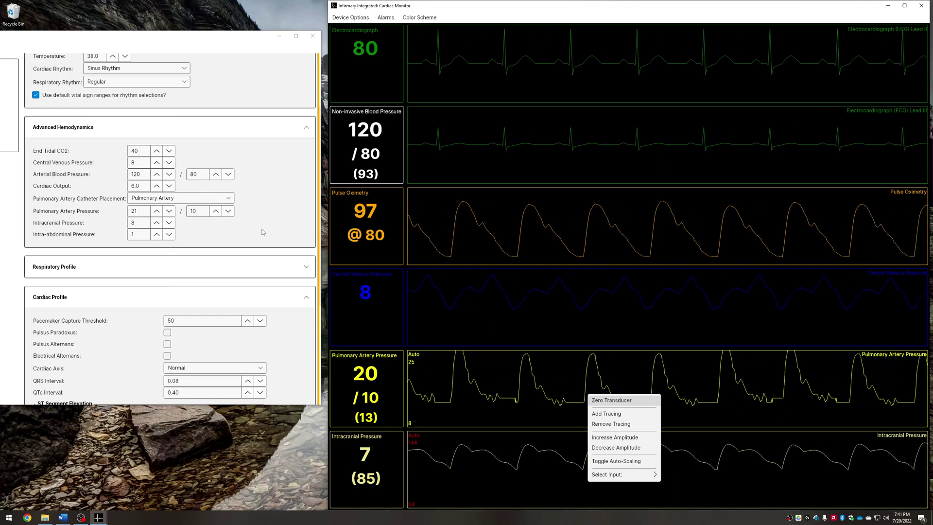
# Set the Pulmonary Artery Catheter Placement to Pulmonary Capillary Wedge.
pyautogui.click(199, 197)
pyautogui.click(200, 197)
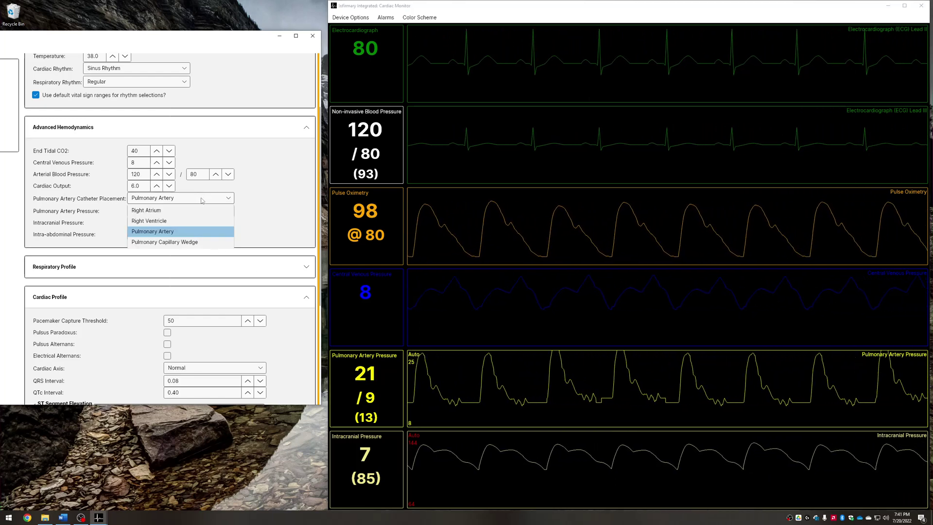
pyautogui.click(170, 243)
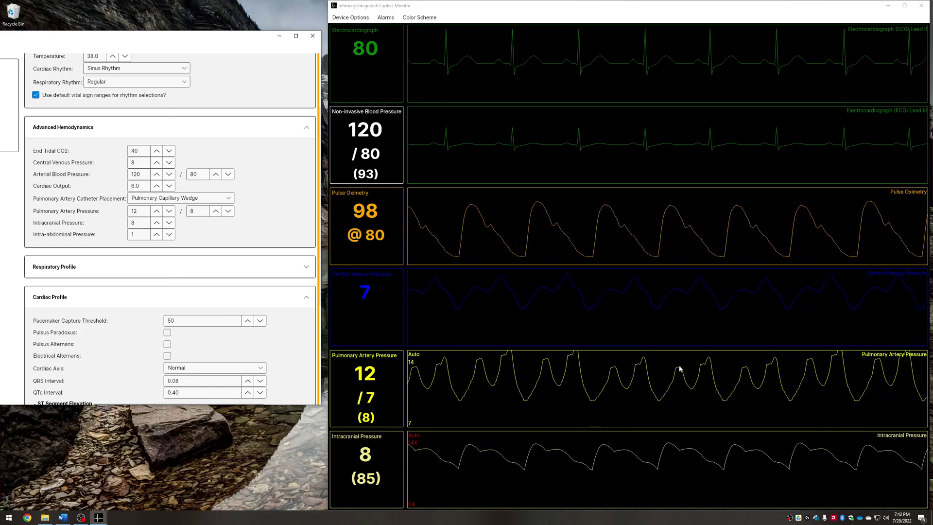
# Remove the Central Venous Pressure tracing and its numeric from the cardiac monitor.
pyautogui.rightClick(517, 297)
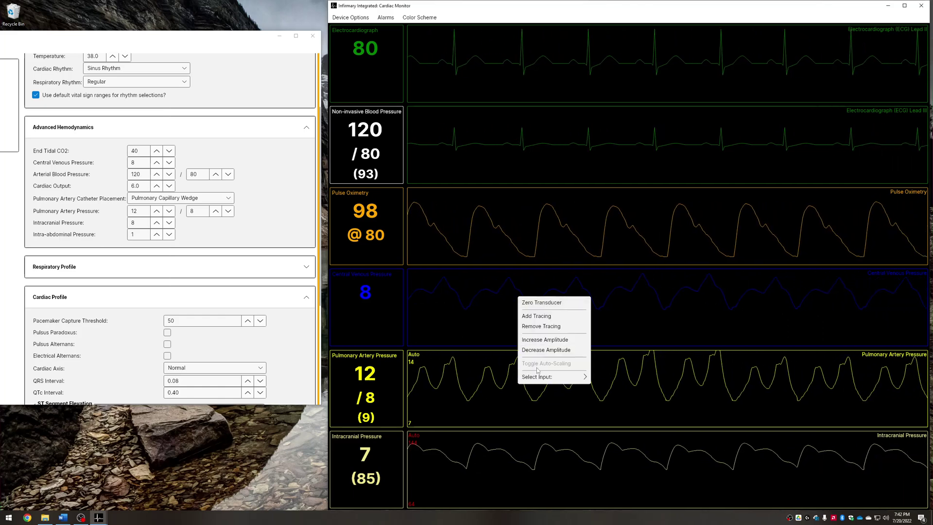
pyautogui.click(541, 326)
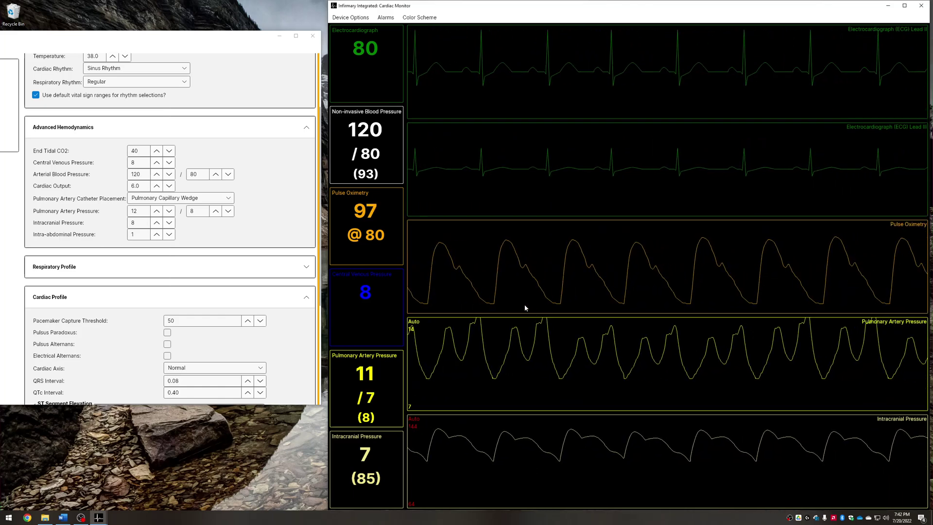
pyautogui.rightClick(361, 303)
pyautogui.click(365, 332)
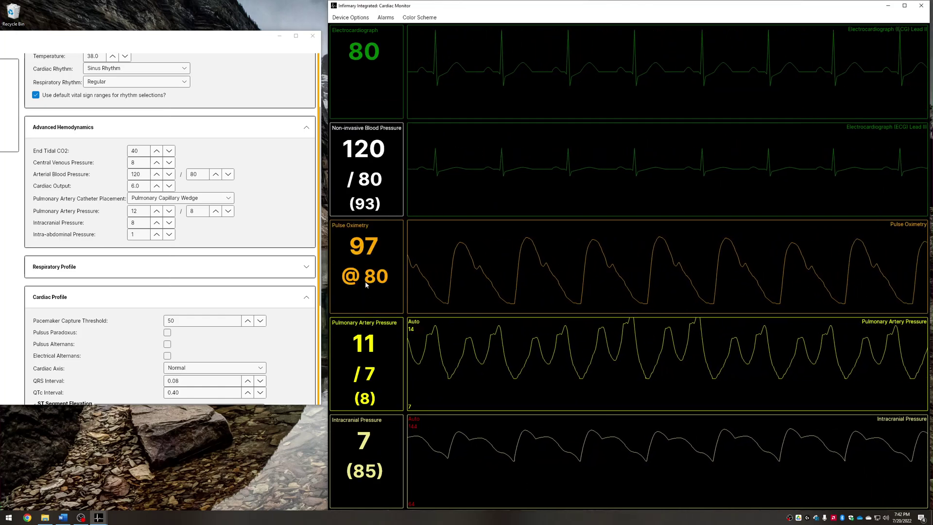
# Remove the ECG Lead III tracing and the Non-invasive Blood Pressure numeric from the cardiac monitor.
pyautogui.rightClick(467, 153)
pyautogui.click(491, 184)
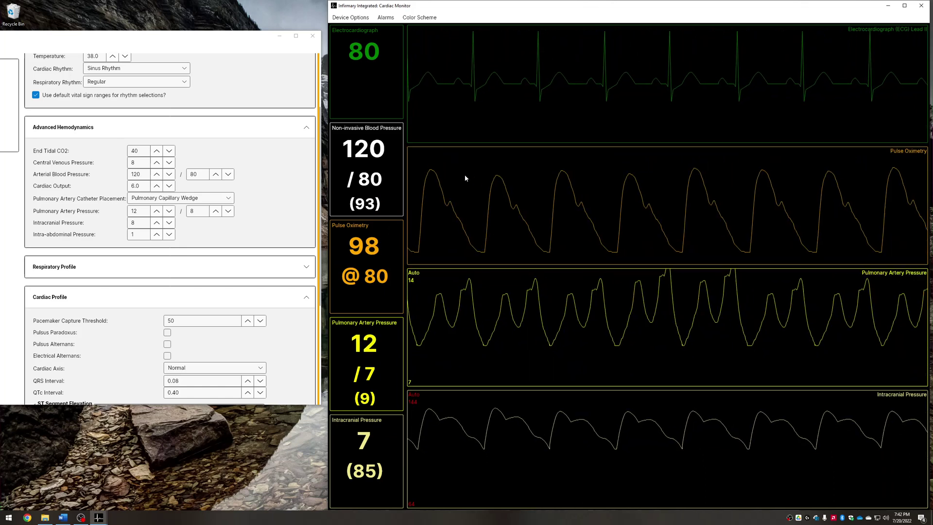
pyautogui.rightClick(374, 160)
pyautogui.click(397, 195)
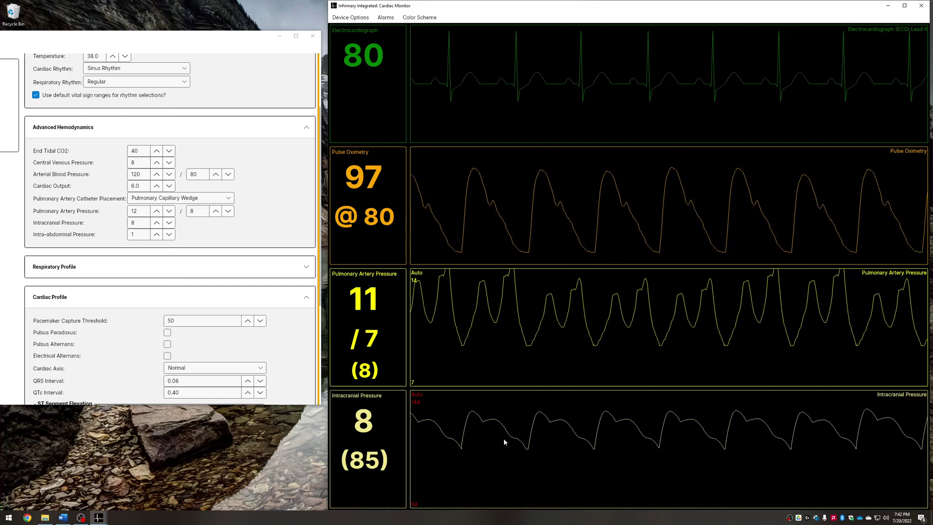
# Remove the Pulmonary Artery Pressure tracing and its numeric from the cardiac monitor.
pyautogui.rightClick(574, 321)
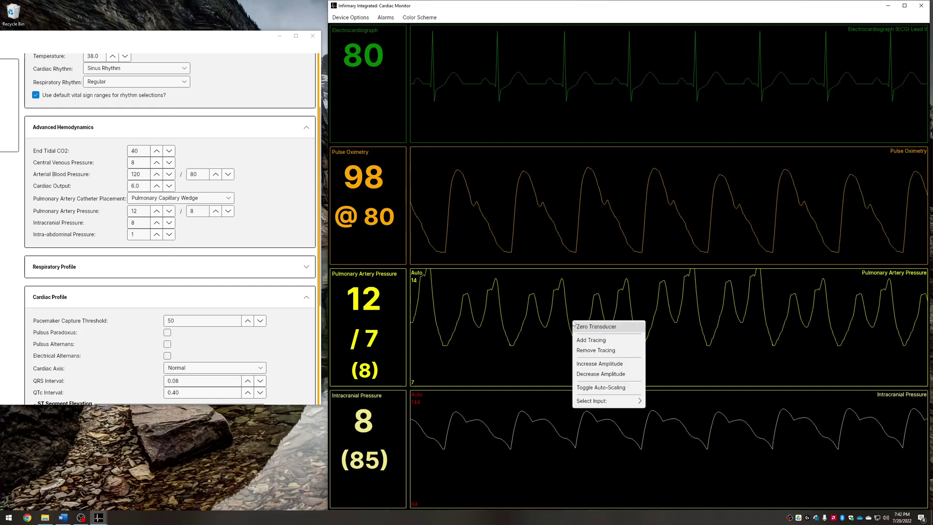
pyautogui.click(614, 351)
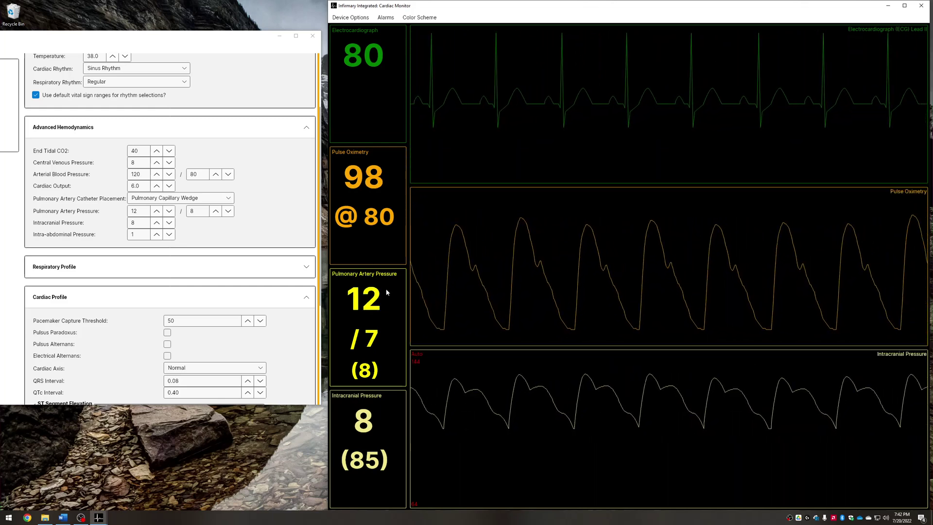
pyautogui.rightClick(373, 302)
pyautogui.click(383, 330)
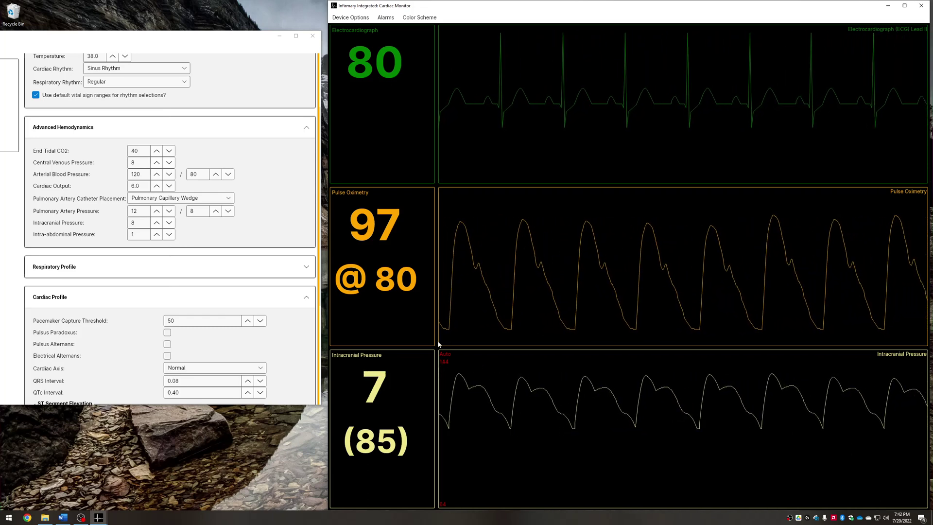
pyautogui.rightClick(514, 381)
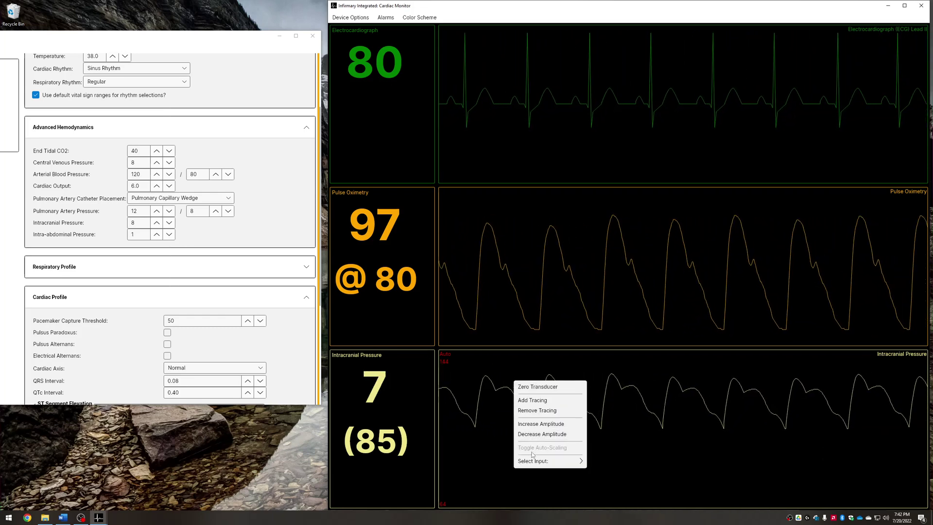
pyautogui.click(470, 377)
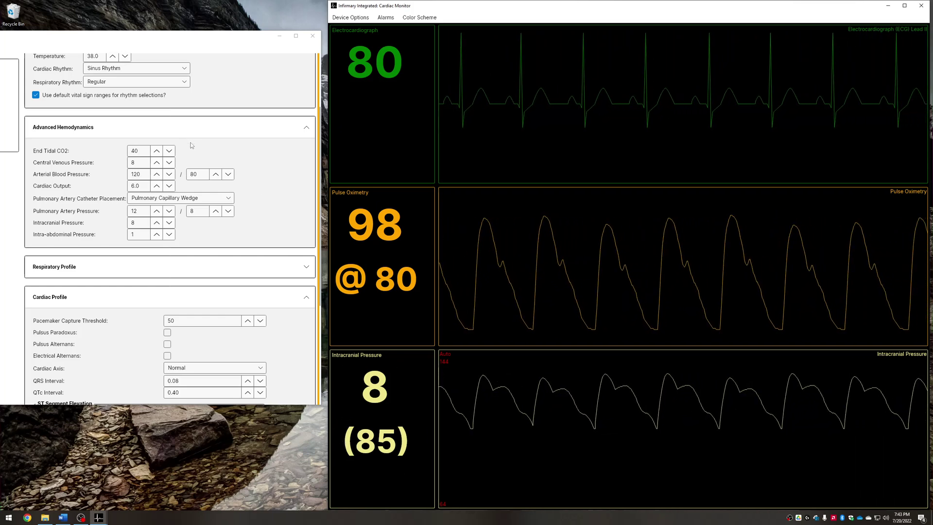
# Lower the patient's Blood Pressure in the Vital Signs section to 90/65.
pyautogui.scroll(3, 228, 153)
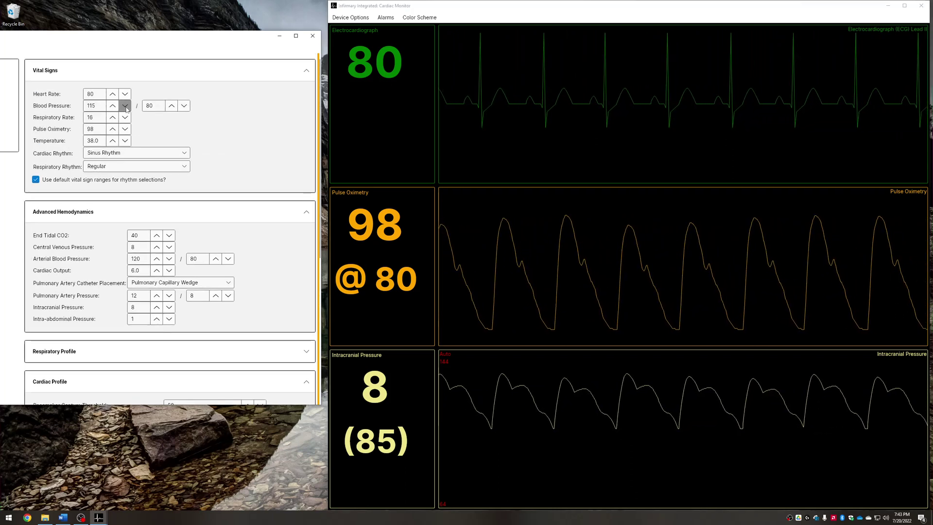
pyautogui.click(185, 107)
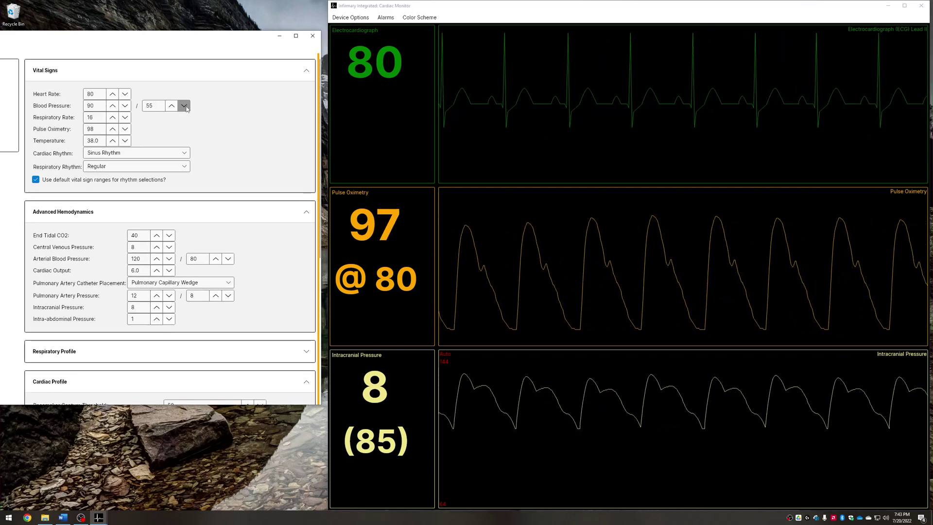
pyautogui.scroll(-5, 239, 198)
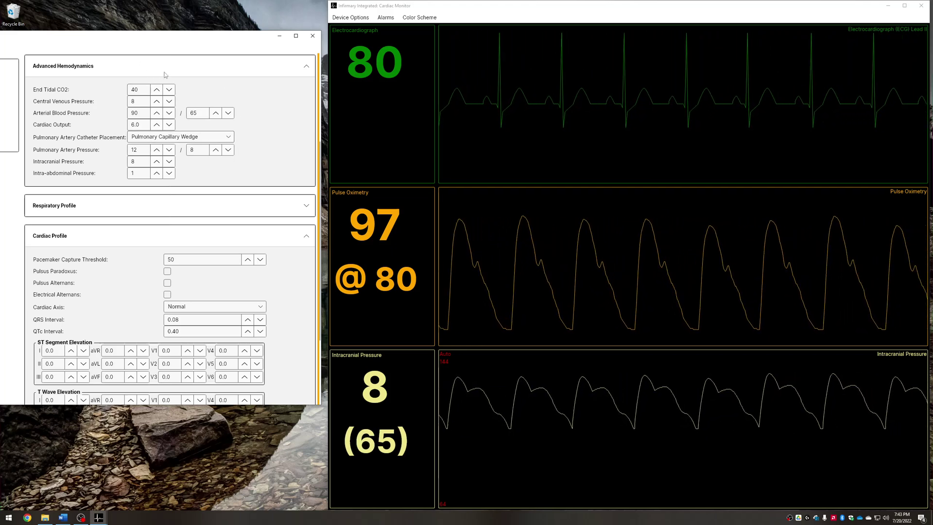
# Raise the systolic Arterial Blood Pressure under Advanced Hemodynamics to 105.
pyautogui.click(156, 112)
pyautogui.click(156, 113)
pyautogui.click(157, 113)
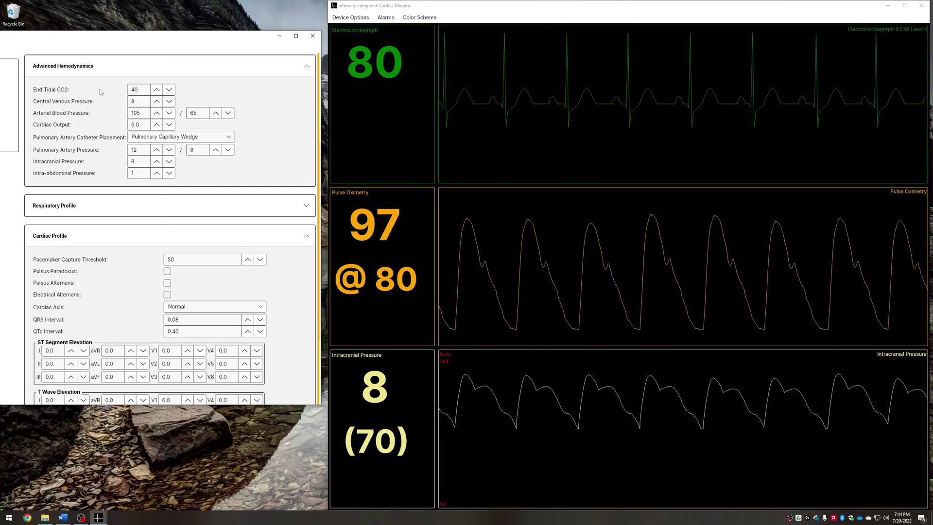
# Raise the patient's Intracranial Pressure under Advanced Hemodynamics to 22.
pyautogui.click(157, 161)
pyautogui.click(157, 162)
pyautogui.click(156, 162)
pyautogui.click(157, 161)
pyautogui.click(157, 161)
pyautogui.click(157, 161)
pyautogui.click(157, 161)
pyautogui.click(157, 161)
pyautogui.click(157, 161)
pyautogui.click(157, 162)
pyautogui.click(157, 161)
pyautogui.click(156, 161)
pyautogui.click(157, 162)
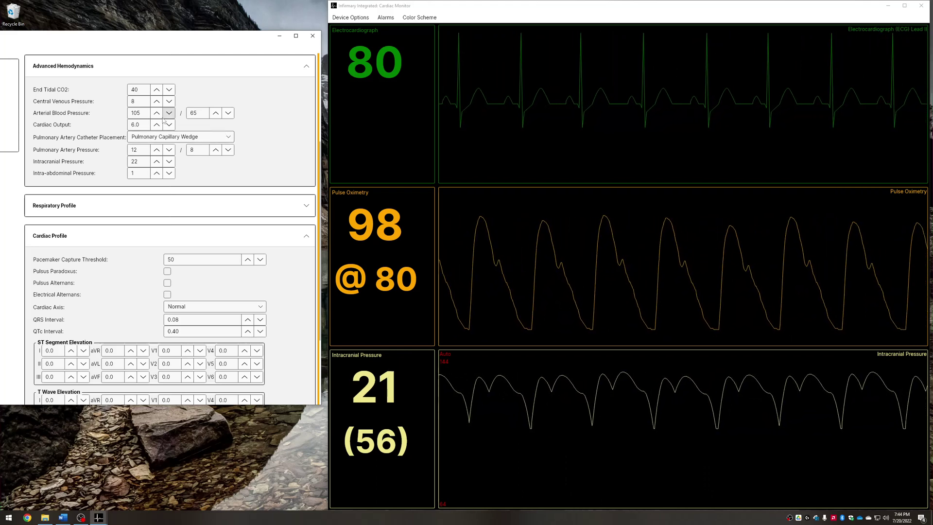
# Raise the Intracranial Pressure further in stages through 26, 31 and 35 up to 45.
pyautogui.click(156, 163)
pyautogui.click(157, 162)
pyautogui.click(156, 162)
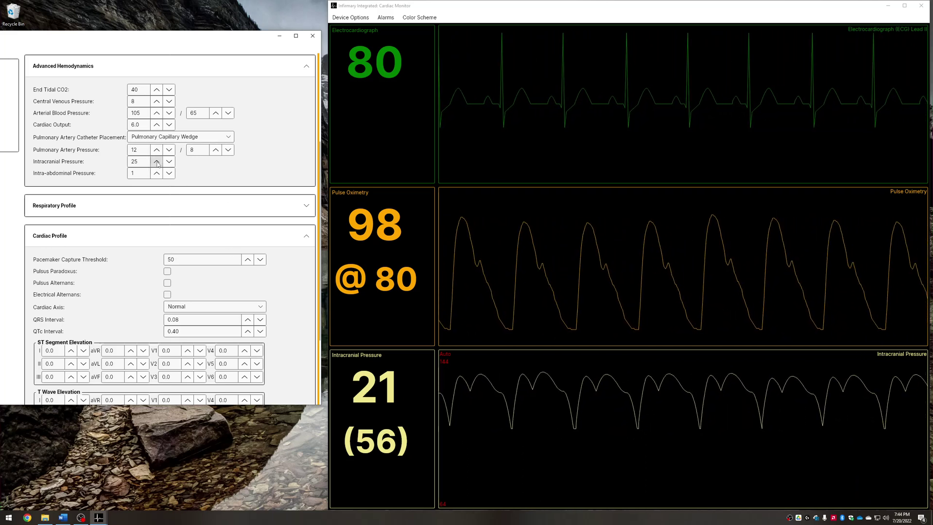
pyautogui.click(156, 162)
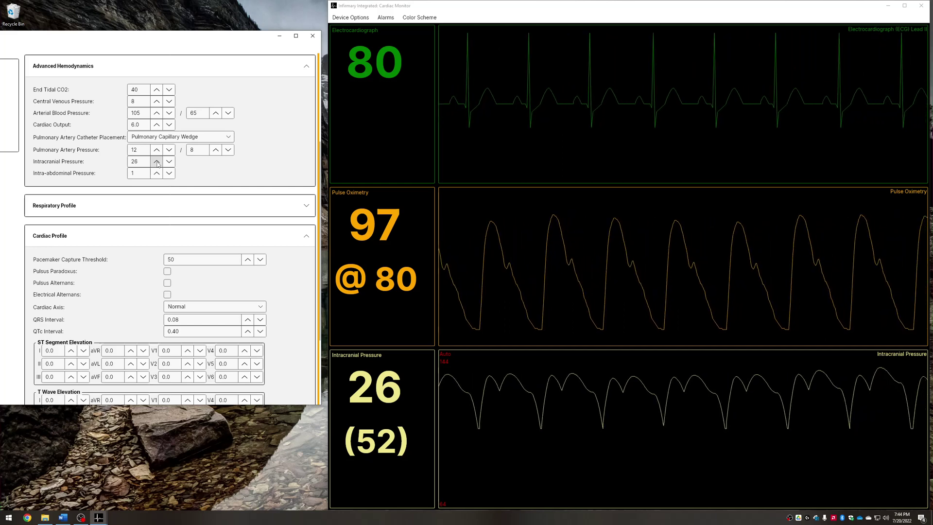
pyautogui.click(157, 162)
pyautogui.click(157, 162)
pyautogui.click(156, 162)
pyautogui.click(157, 162)
pyautogui.click(157, 162)
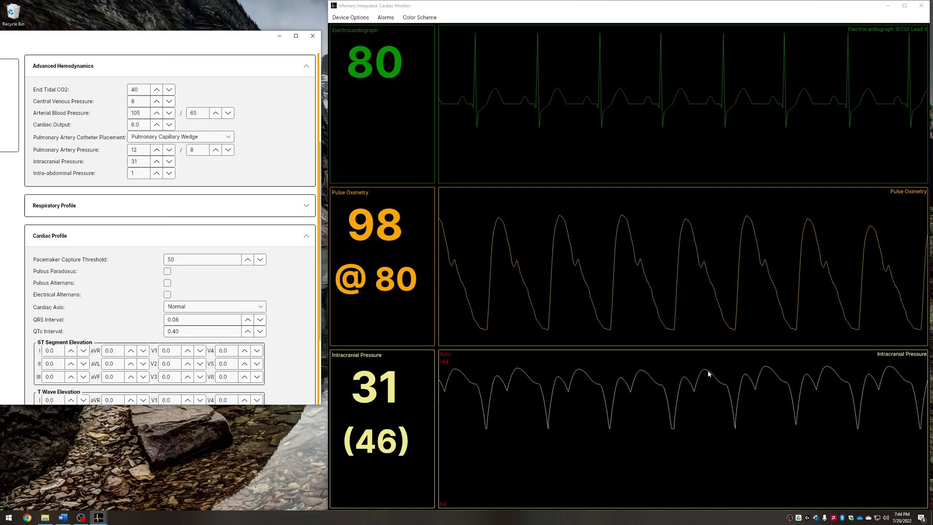
pyautogui.click(157, 162)
pyautogui.click(157, 162)
pyautogui.click(157, 162)
pyautogui.click(156, 161)
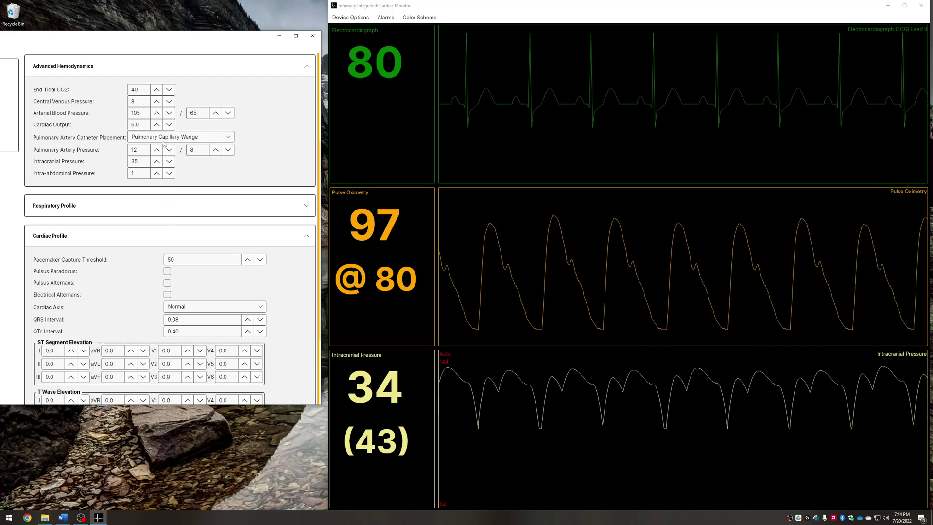
pyautogui.click(156, 162)
pyautogui.click(157, 161)
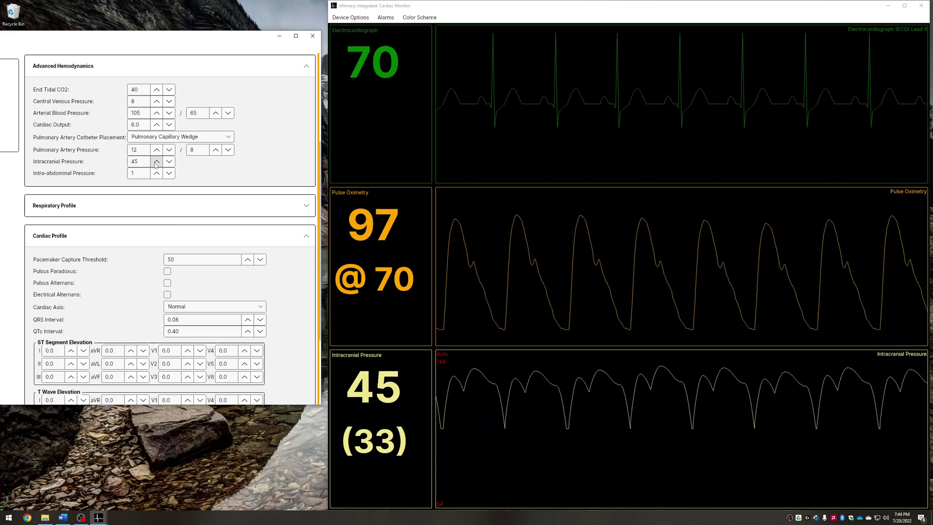
# Bring the patient's Intracranial Pressure back down to 10.
pyautogui.click(169, 162)
pyautogui.click(169, 161)
pyautogui.click(169, 161)
pyautogui.click(169, 162)
pyautogui.click(169, 161)
pyautogui.doubleClick(131, 161)
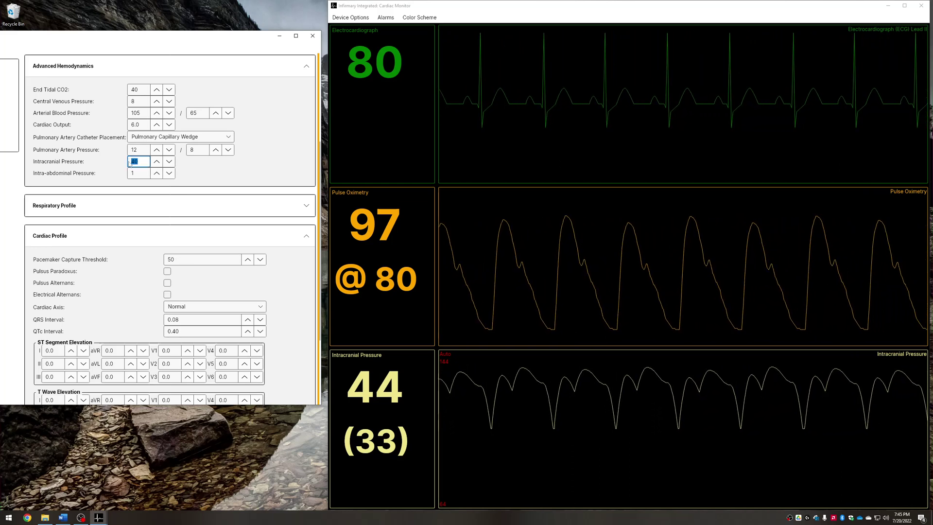
pyautogui.write('10')
pyautogui.click(140, 173)
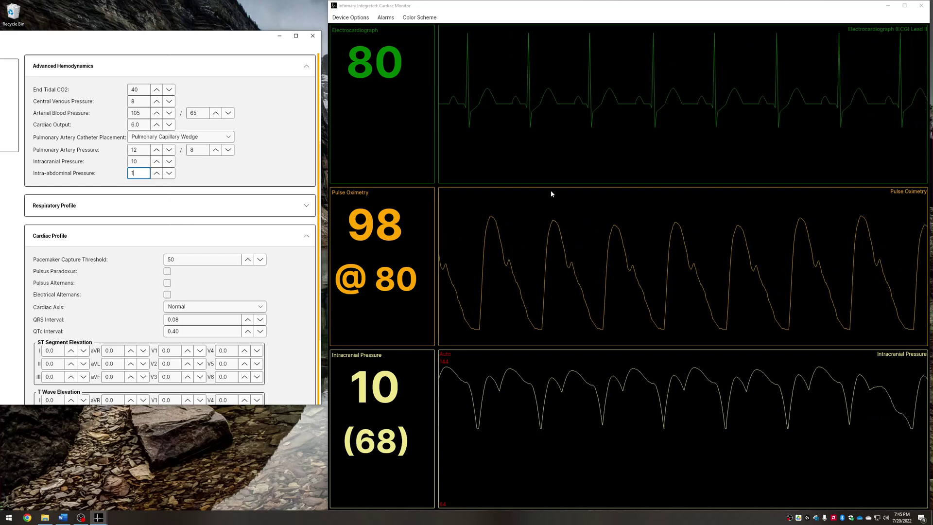
pyautogui.click(388, 33)
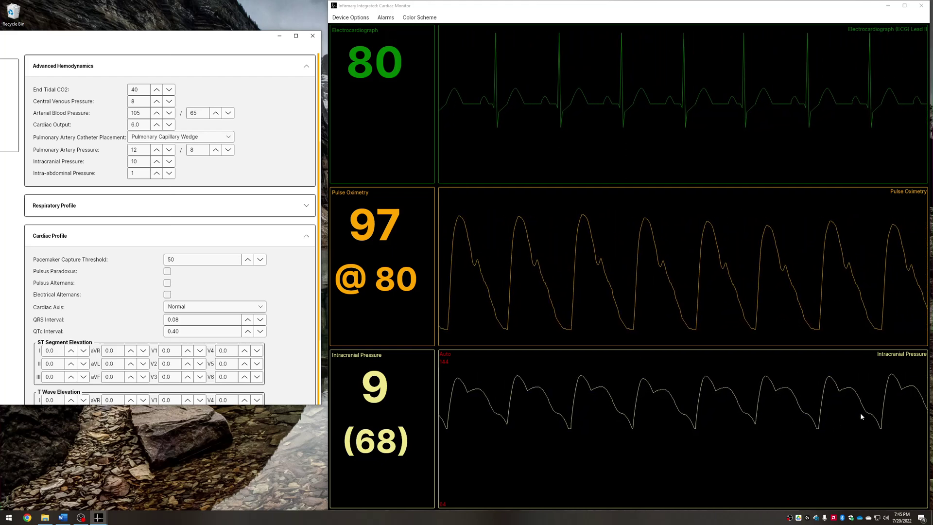
# Raise the Intracranial Pressure step by step from 10 to 44.
pyautogui.click(156, 161)
pyautogui.click(156, 161)
pyautogui.click(157, 161)
pyautogui.click(157, 161)
pyautogui.click(157, 161)
pyautogui.click(157, 161)
pyautogui.click(156, 161)
pyautogui.click(156, 161)
pyautogui.doubleClick(157, 162)
pyautogui.doubleClick(156, 162)
pyautogui.doubleClick(157, 161)
pyautogui.doubleClick(156, 162)
pyautogui.click(156, 161)
pyautogui.doubleClick(156, 162)
pyautogui.doubleClick(157, 162)
pyautogui.doubleClick(157, 161)
pyautogui.doubleClick(156, 161)
pyautogui.click(157, 161)
pyautogui.doubleClick(157, 161)
pyautogui.doubleClick(156, 161)
pyautogui.doubleClick(156, 161)
pyautogui.doubleClick(157, 162)
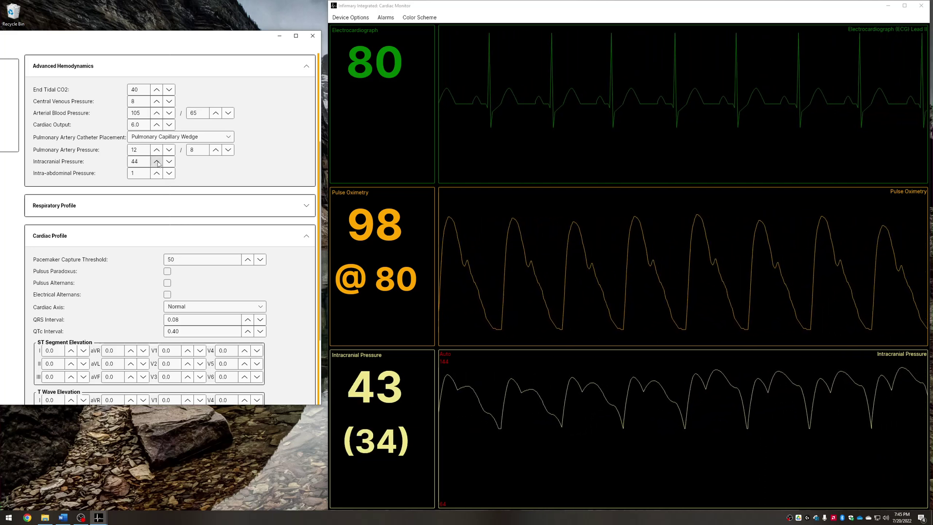
# Lower the patient's Intracranial Pressure to 25.
pyautogui.doubleClick(169, 162)
pyautogui.doubleClick(169, 162)
pyautogui.doubleClick(170, 162)
pyautogui.doubleClick(169, 161)
pyautogui.doubleClick(169, 162)
pyautogui.click(169, 162)
pyautogui.doubleClick(169, 161)
pyautogui.doubleClick(169, 161)
pyautogui.click(169, 161)
pyautogui.doubleClick(169, 161)
pyautogui.click(170, 161)
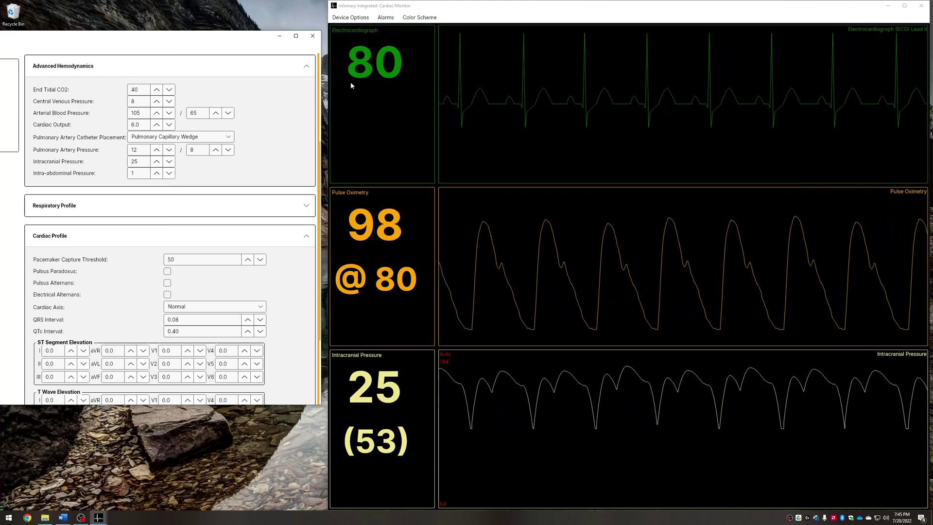